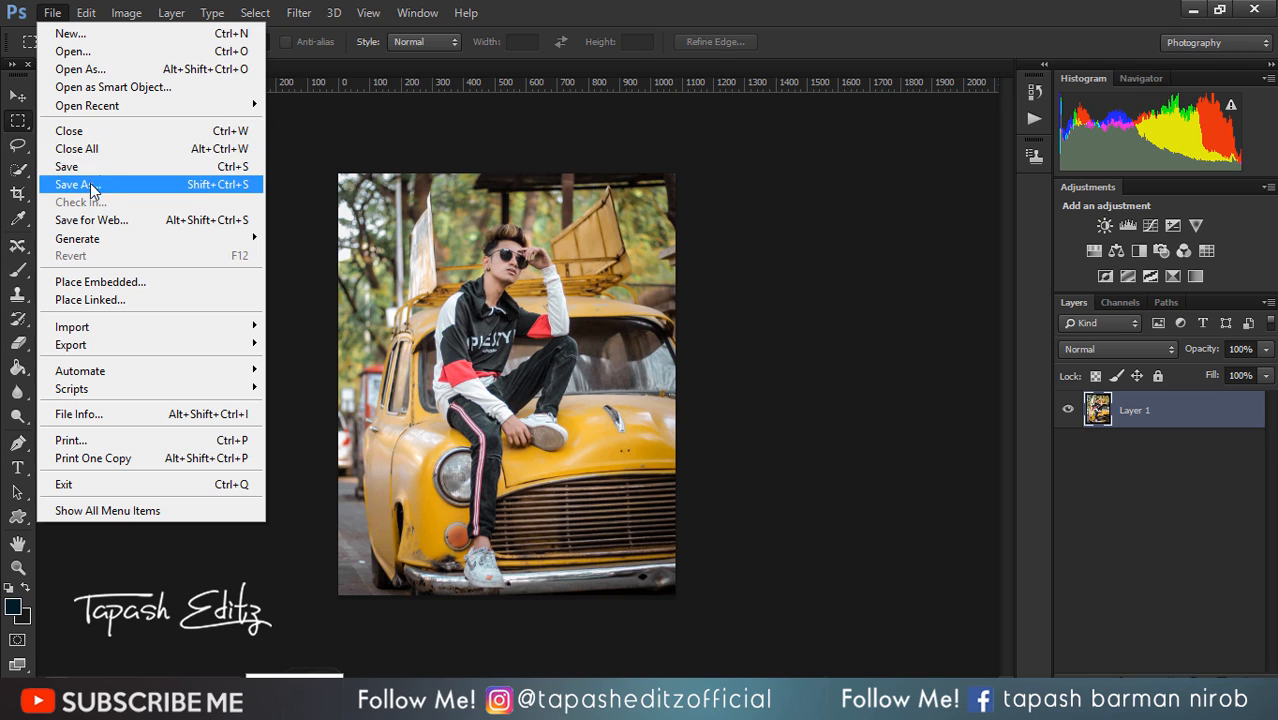
- Open the Camera Raw filter on the photo layer and set the white balance temperature to +5
left_click(327, 138)
left_click(296, 15)
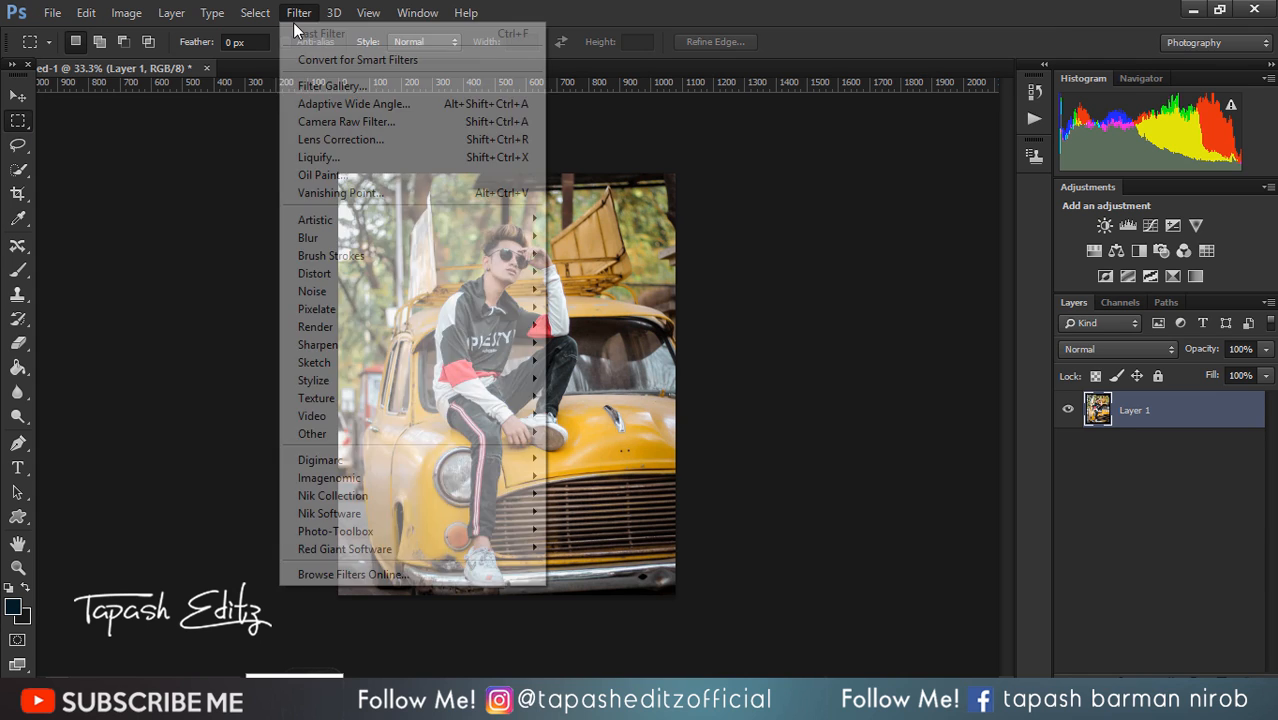
left_click(371, 122)
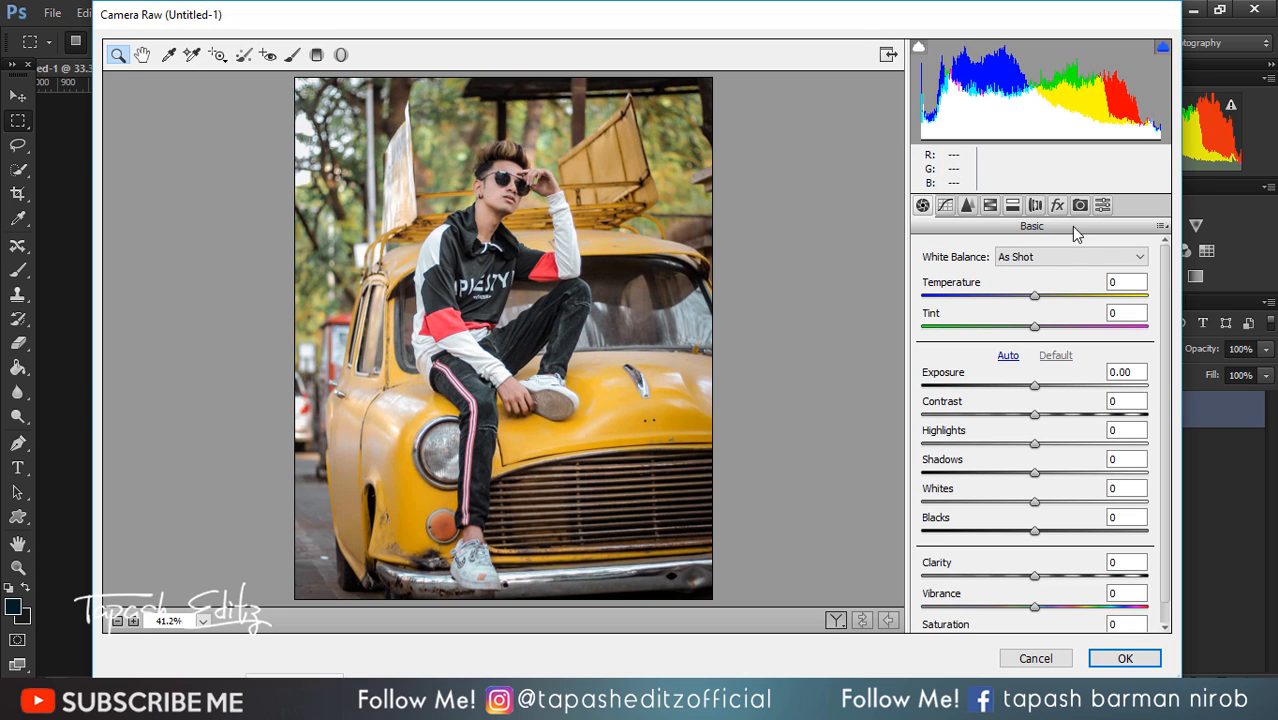
left_click(1124, 282)
type("5")
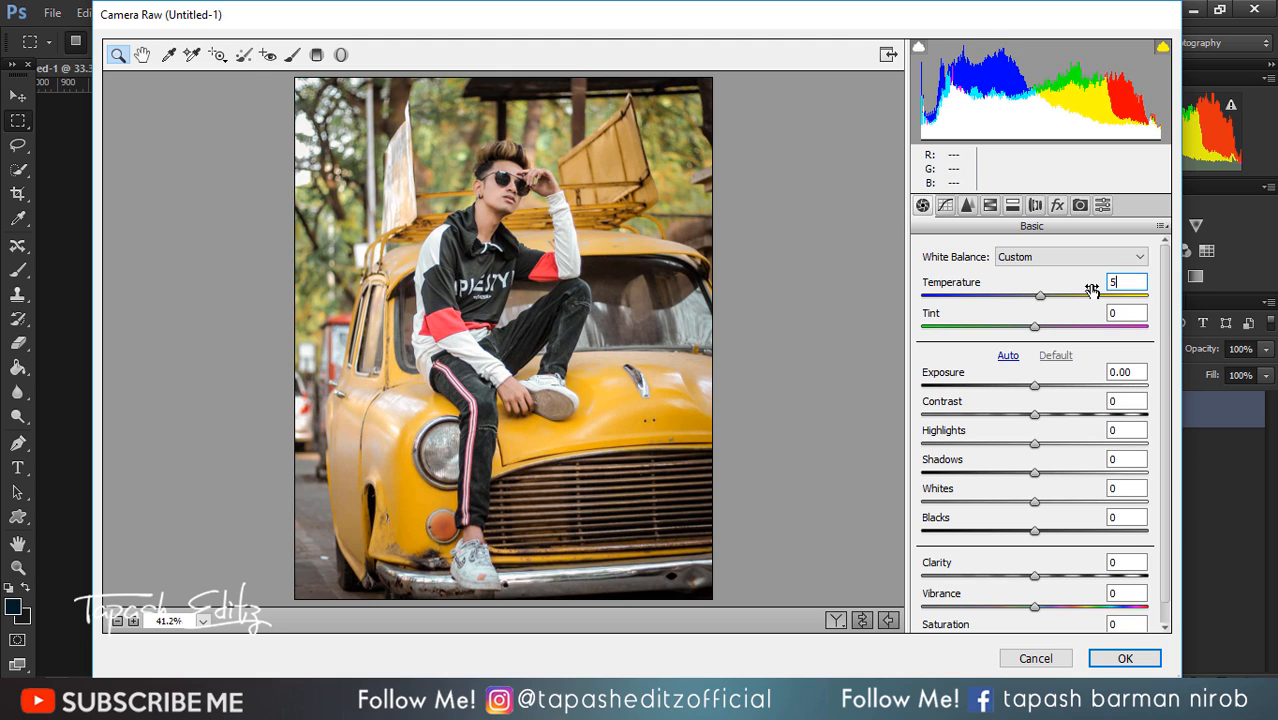
- Set the basic tonal values to Highlights -100, Shadows +31 and Blacks -26
left_click(1135, 404)
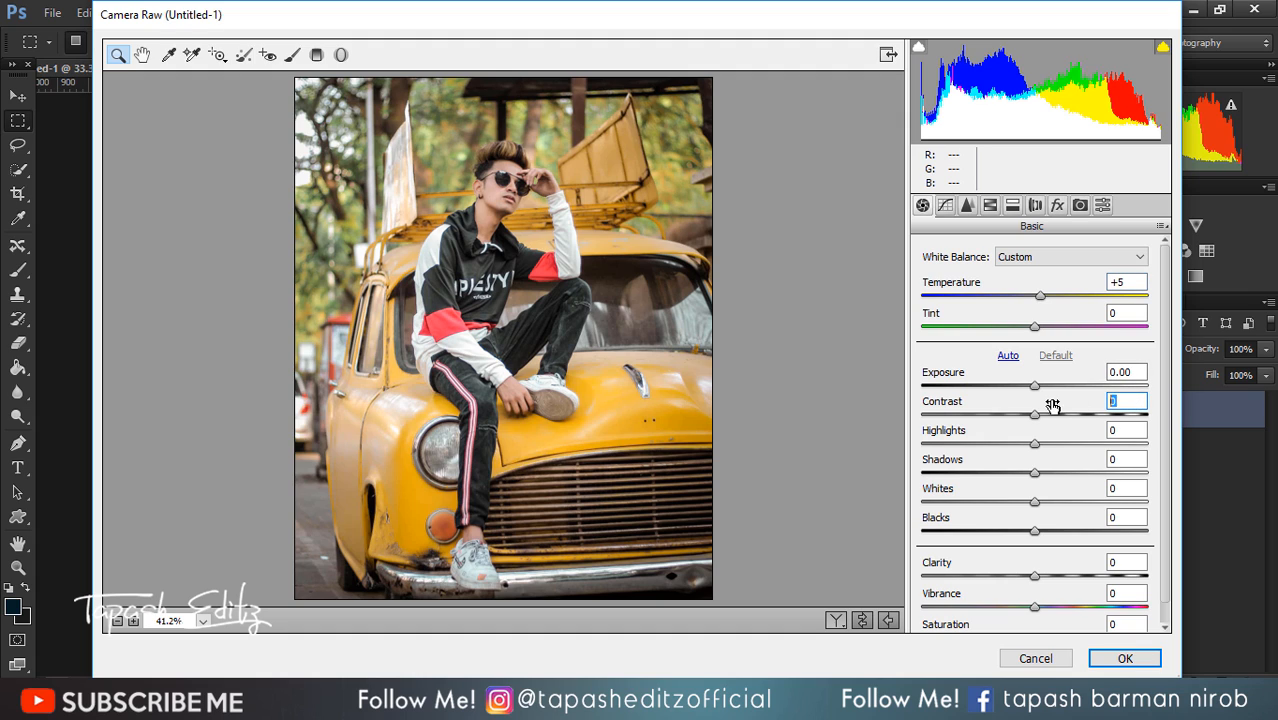
left_click(1126, 430)
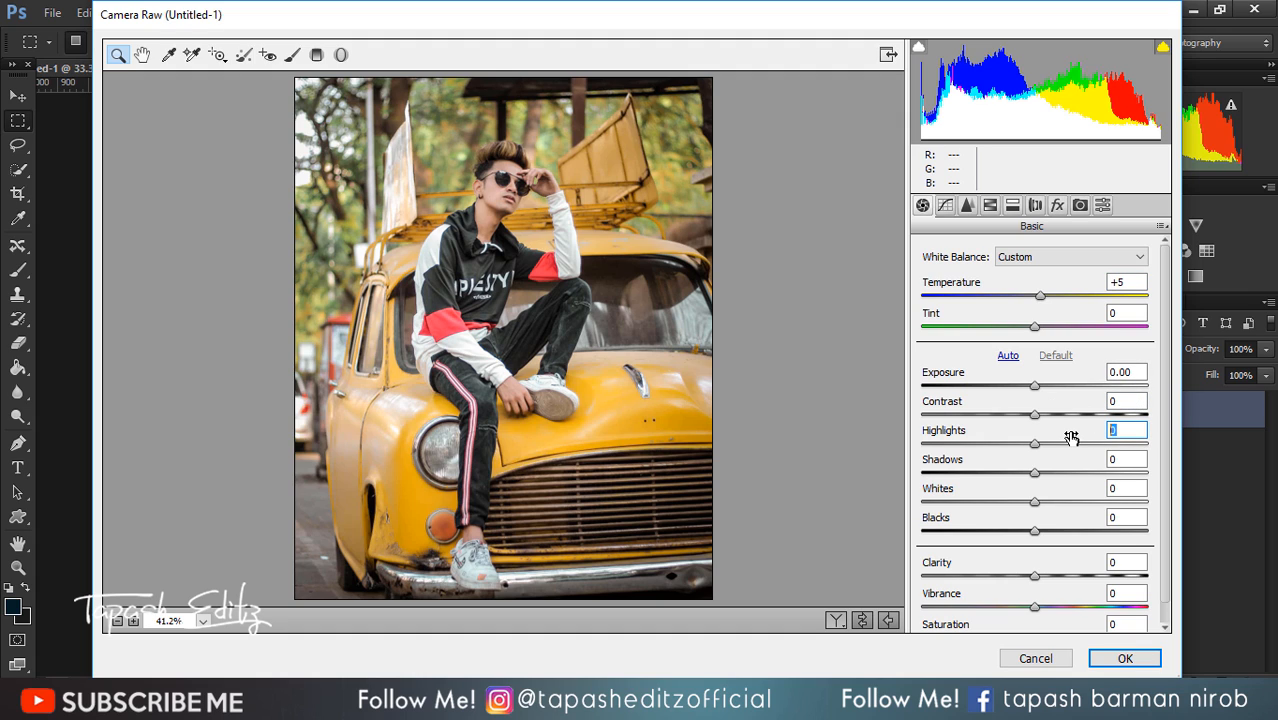
type("-100")
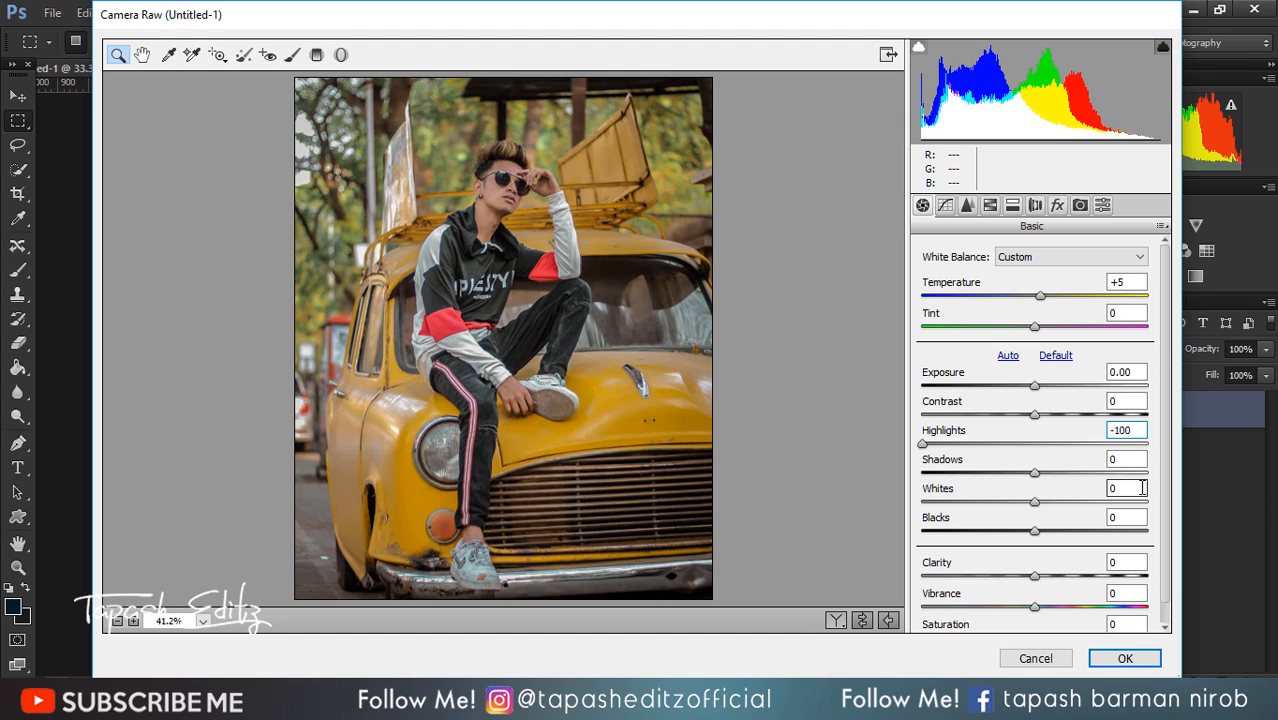
left_click(1130, 462)
type("31")
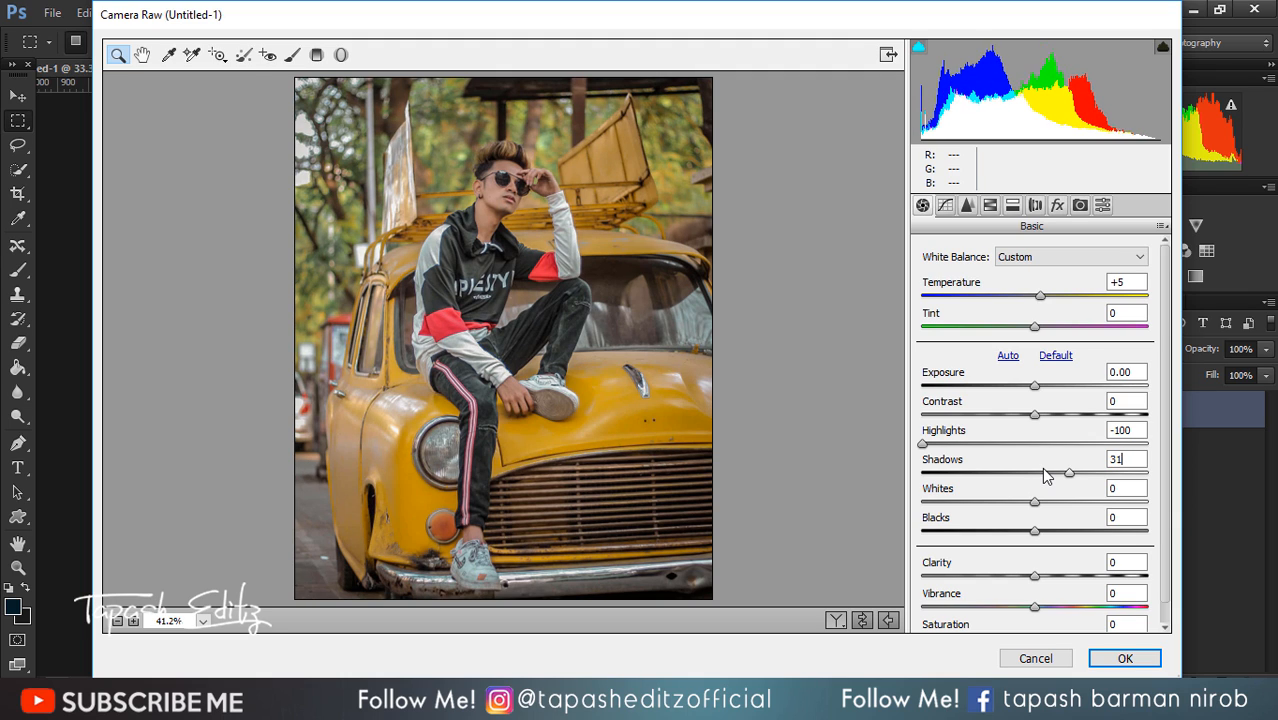
left_click(1120, 517)
type("-26")
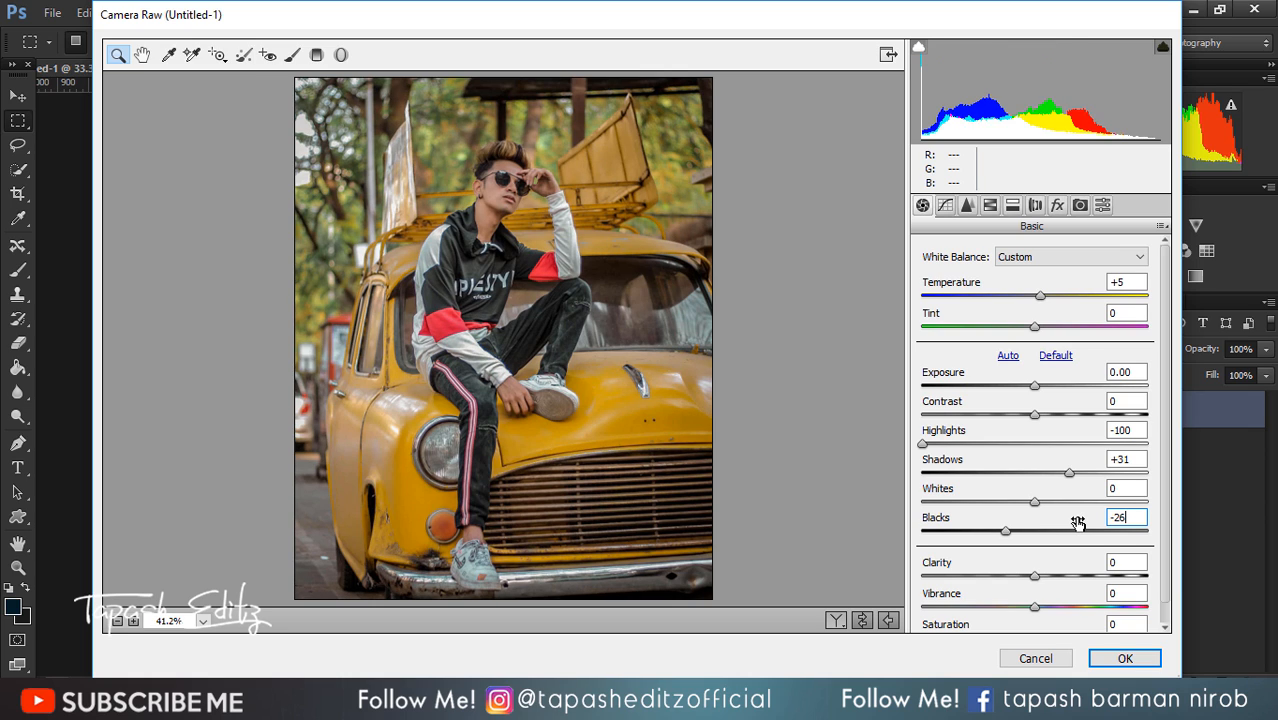
- Set Clarity to +53, Vibrance to +13 and overall Saturation to -15 in the basic adjustments
left_click(1125, 563)
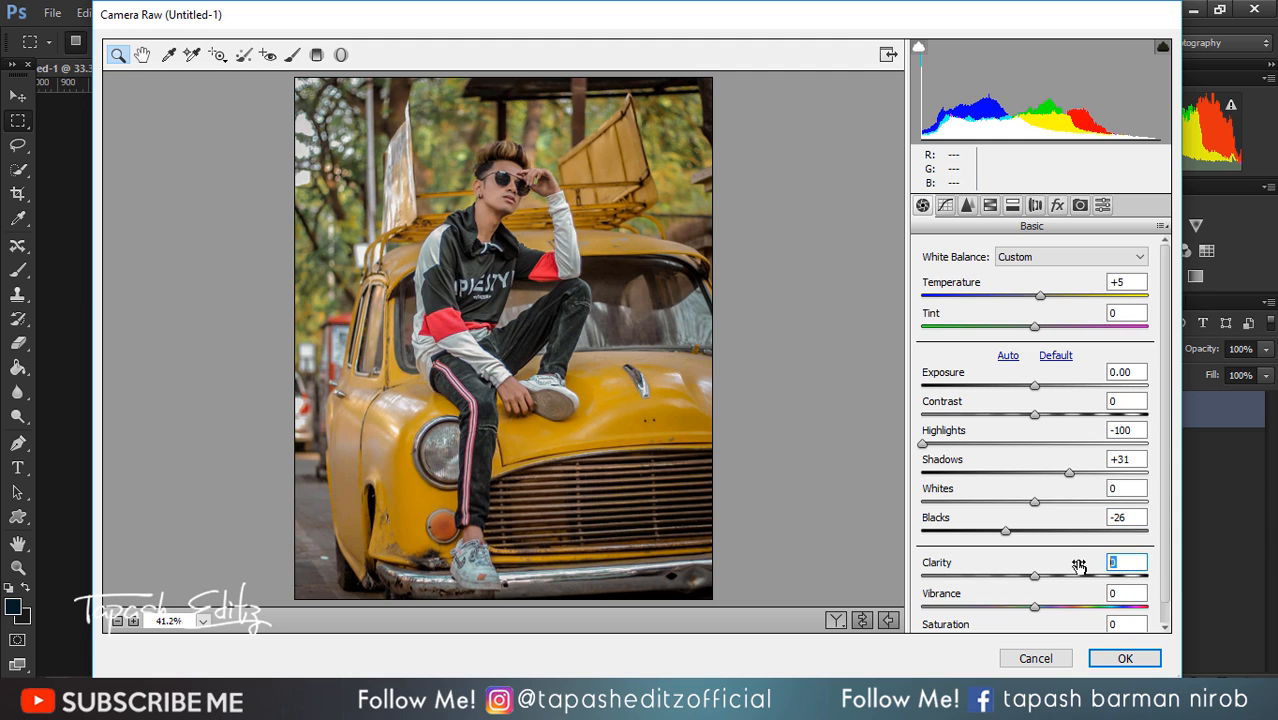
type("53")
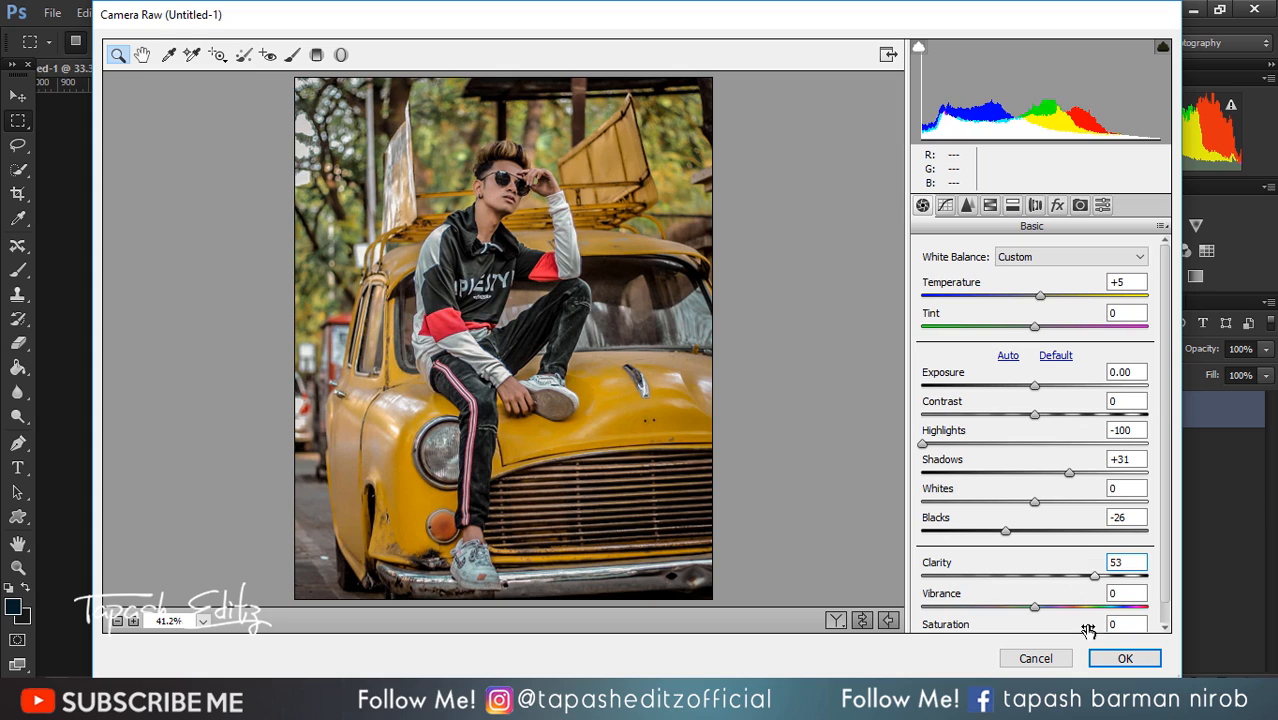
left_click(1132, 596)
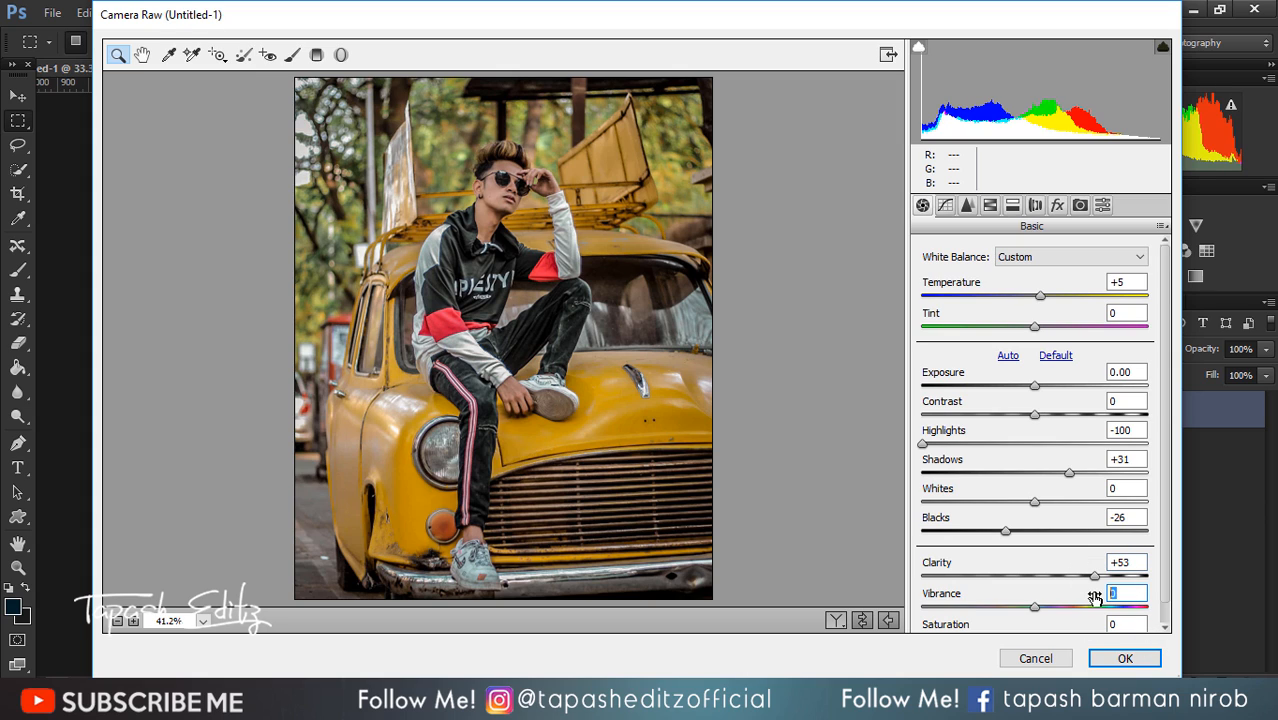
type("13")
left_click(1128, 624)
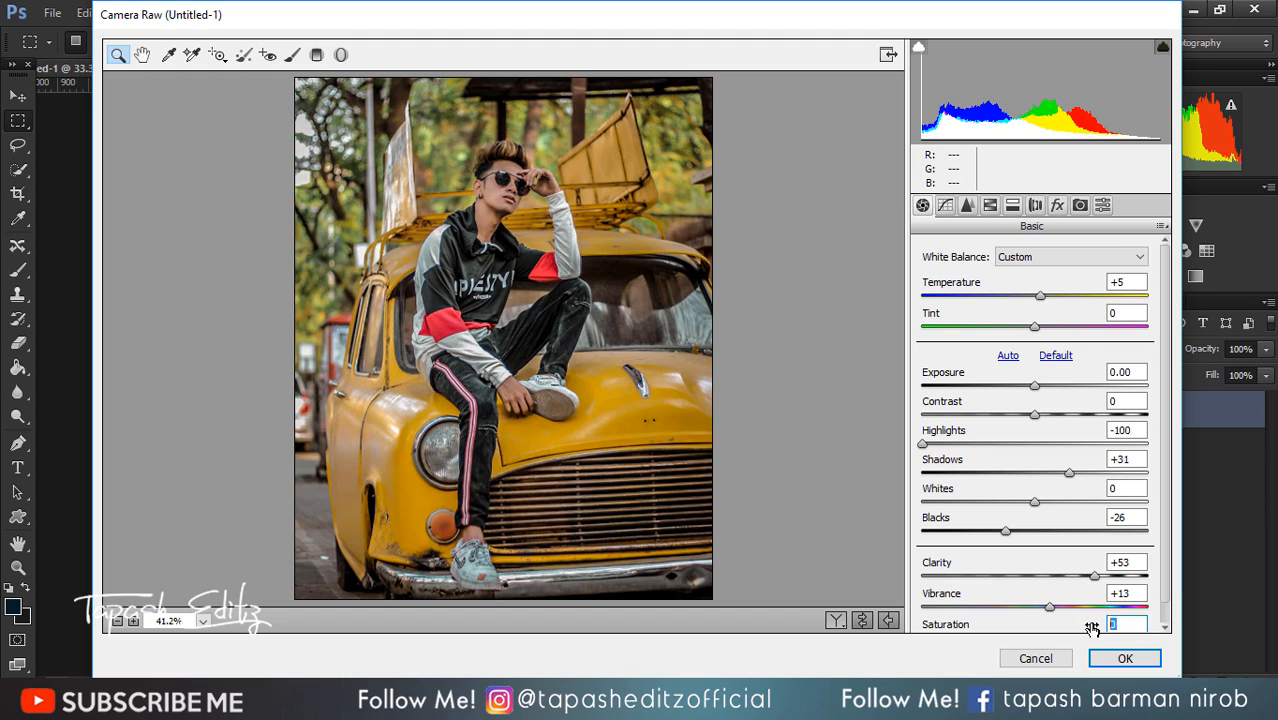
type("-15")
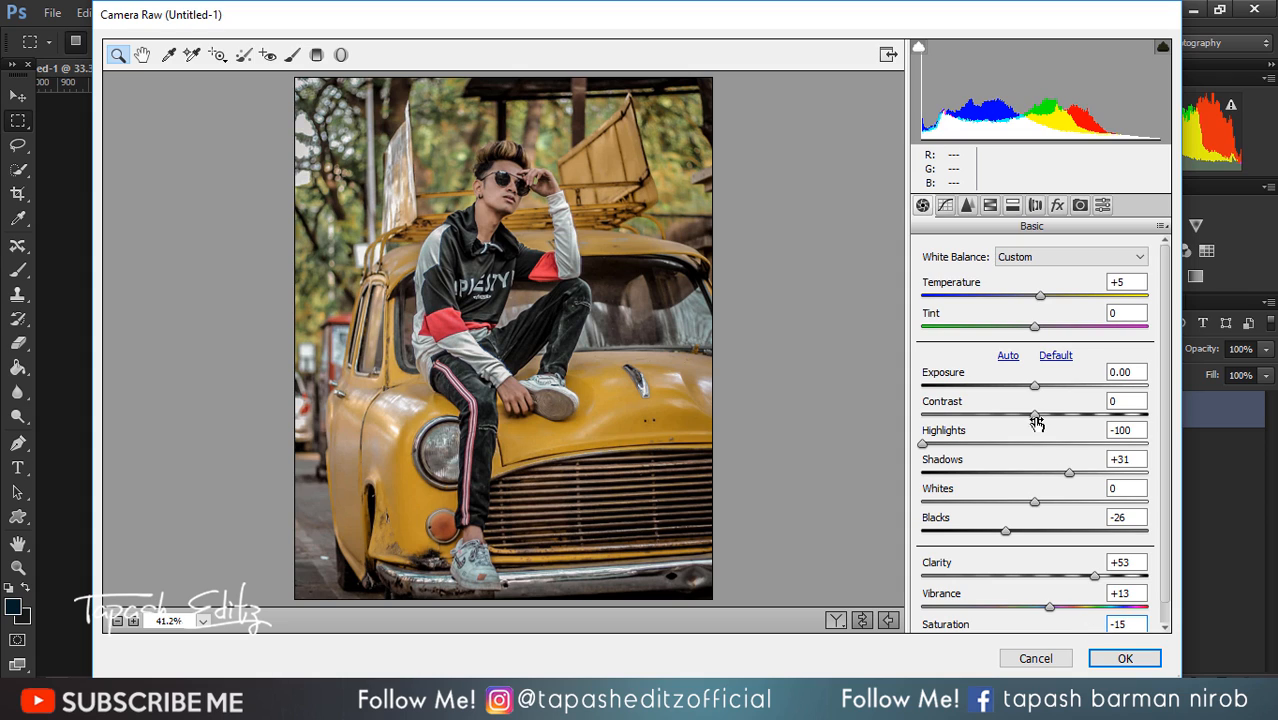
- Shift the HSL hues to Oranges -9, Yellows -53 and Greens -100
left_click(968, 207)
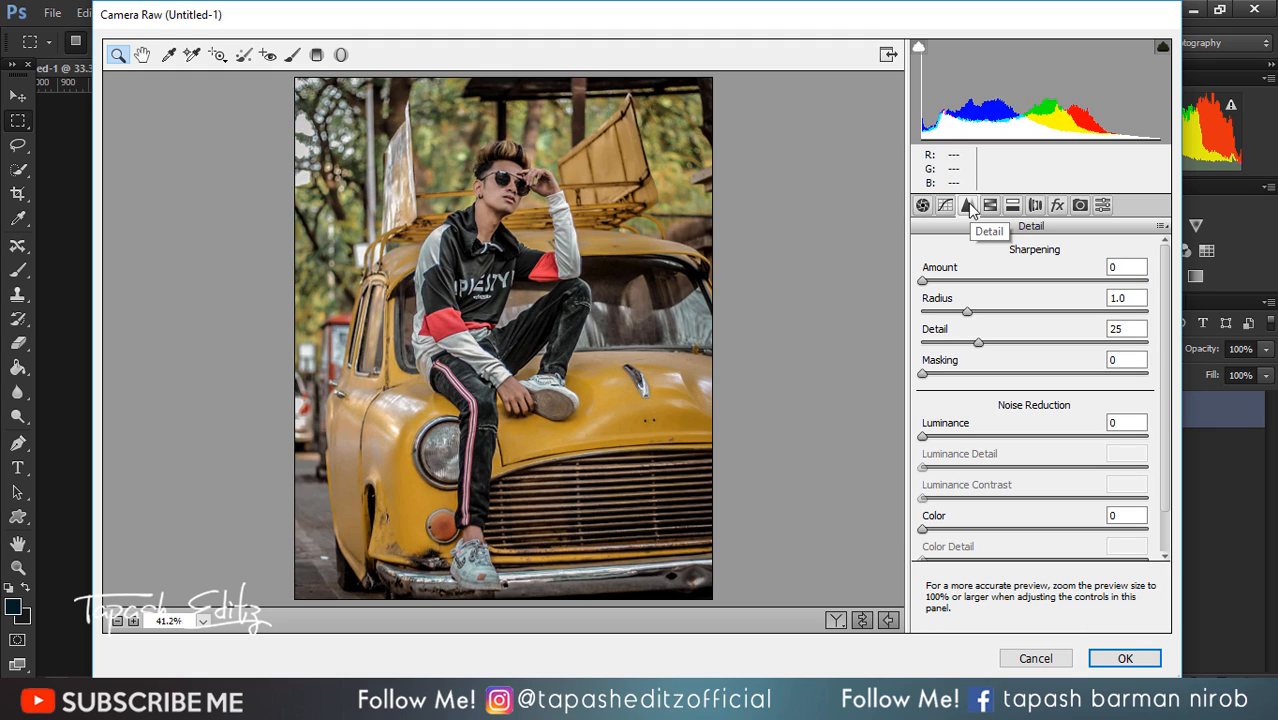
left_click(990, 205)
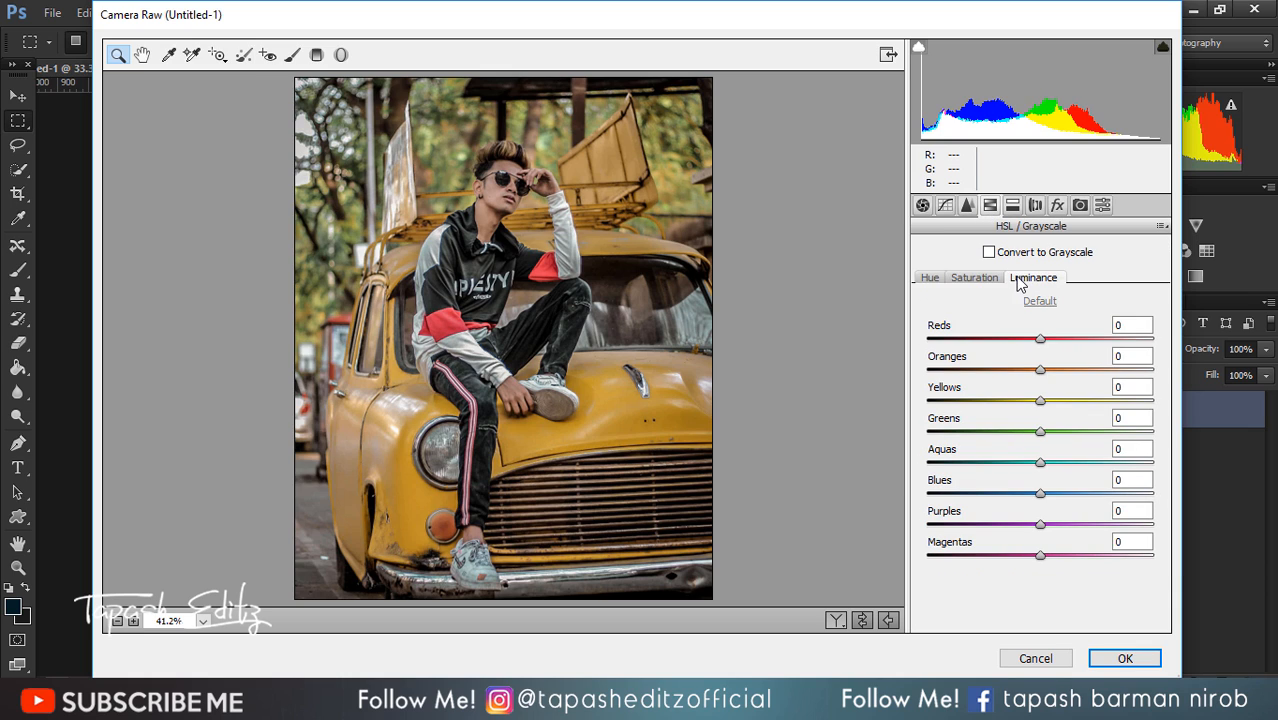
left_click(931, 280)
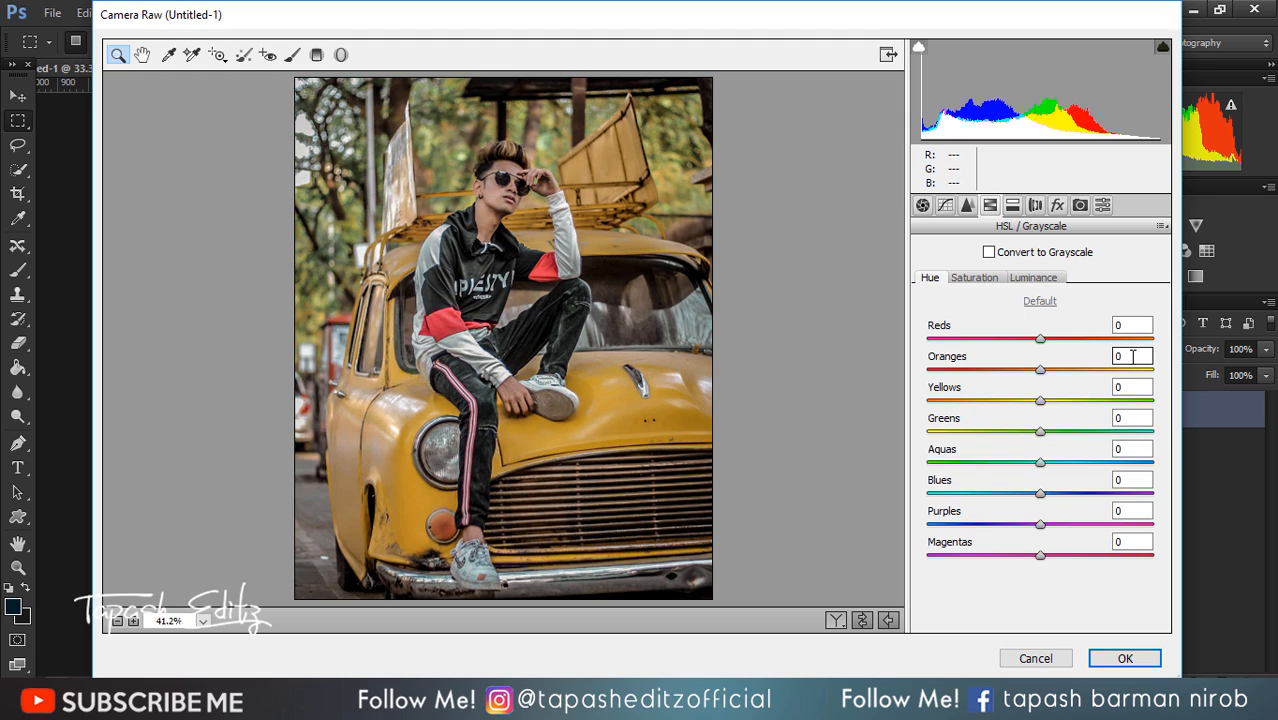
left_click(1130, 358)
type("-9")
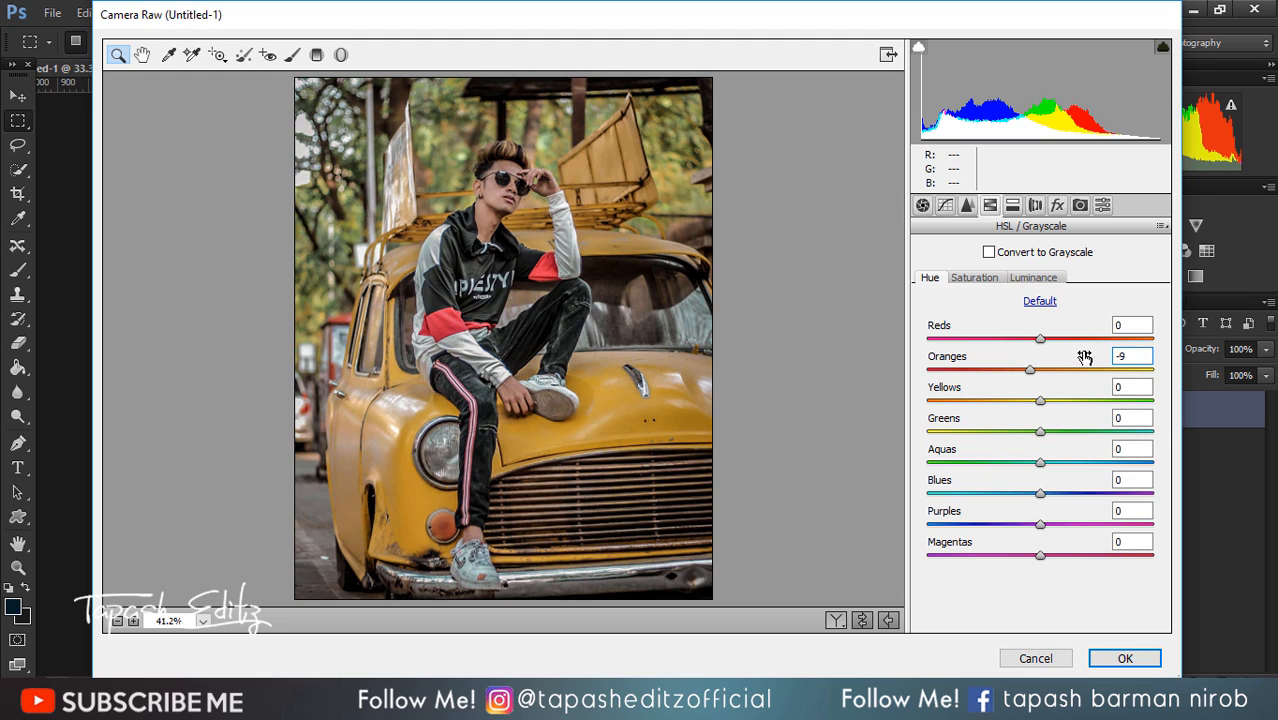
left_click(1118, 387)
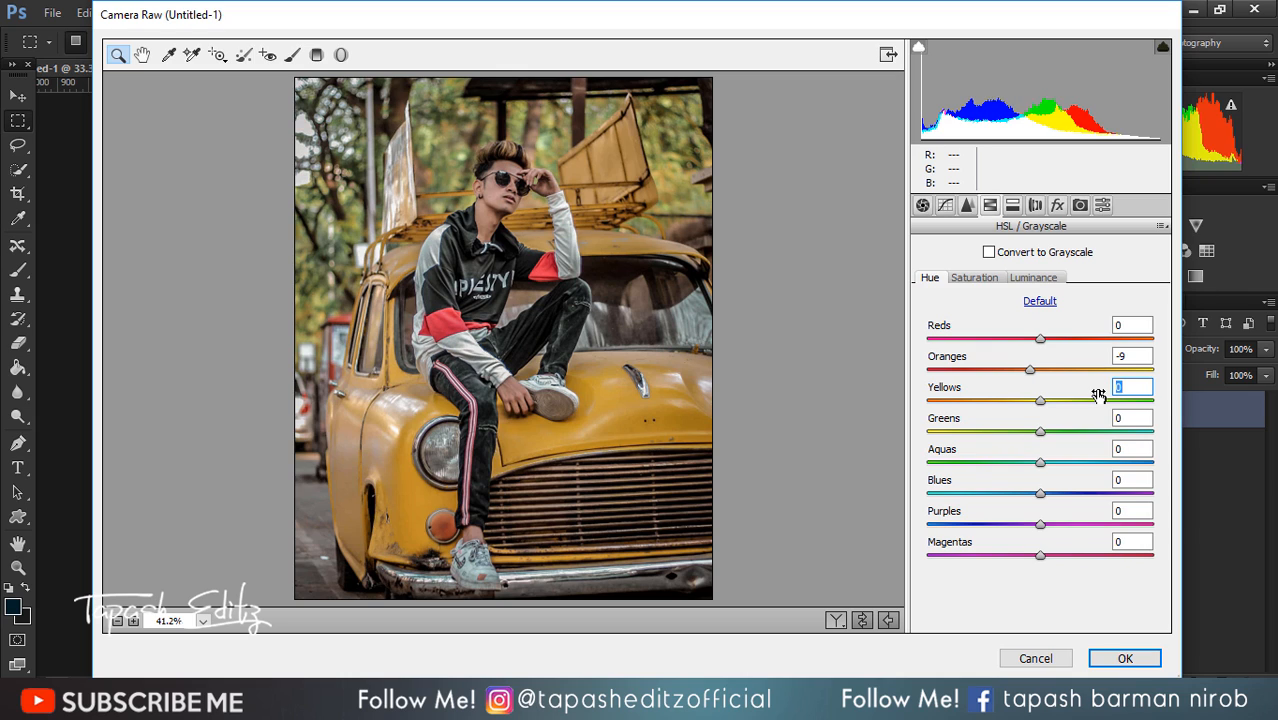
type("-53")
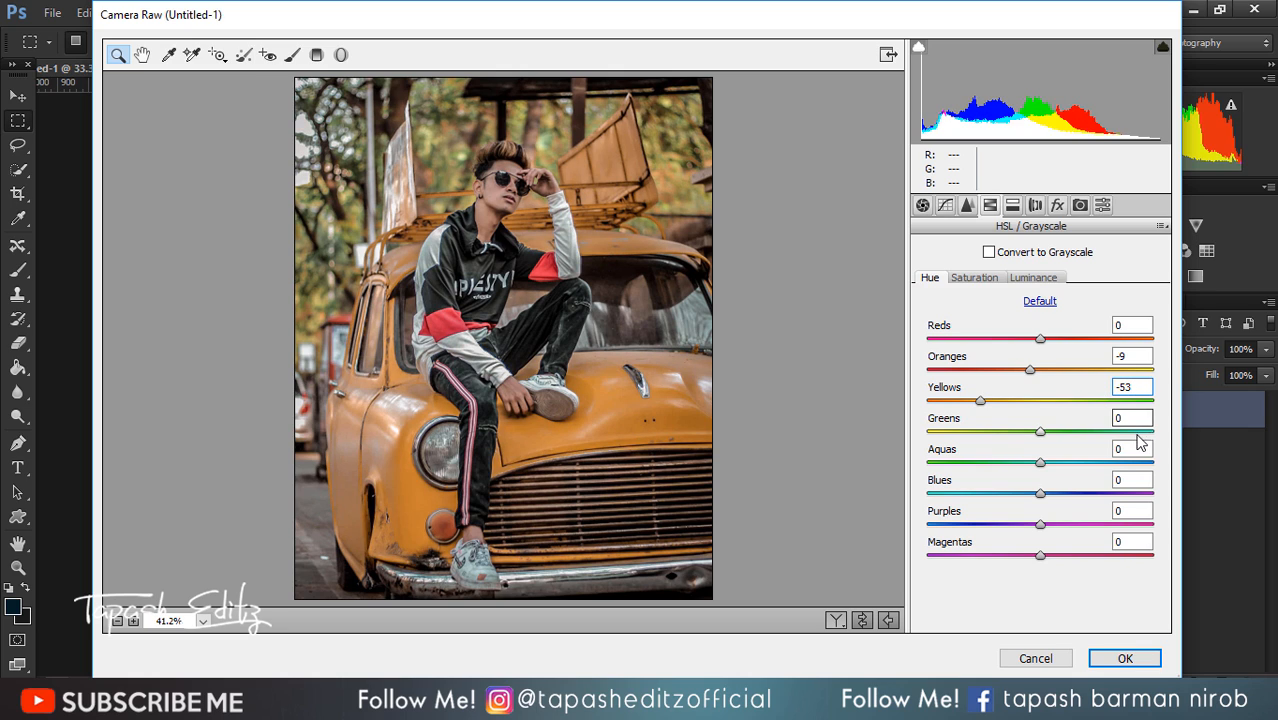
left_click_drag(1040, 432, 880, 440)
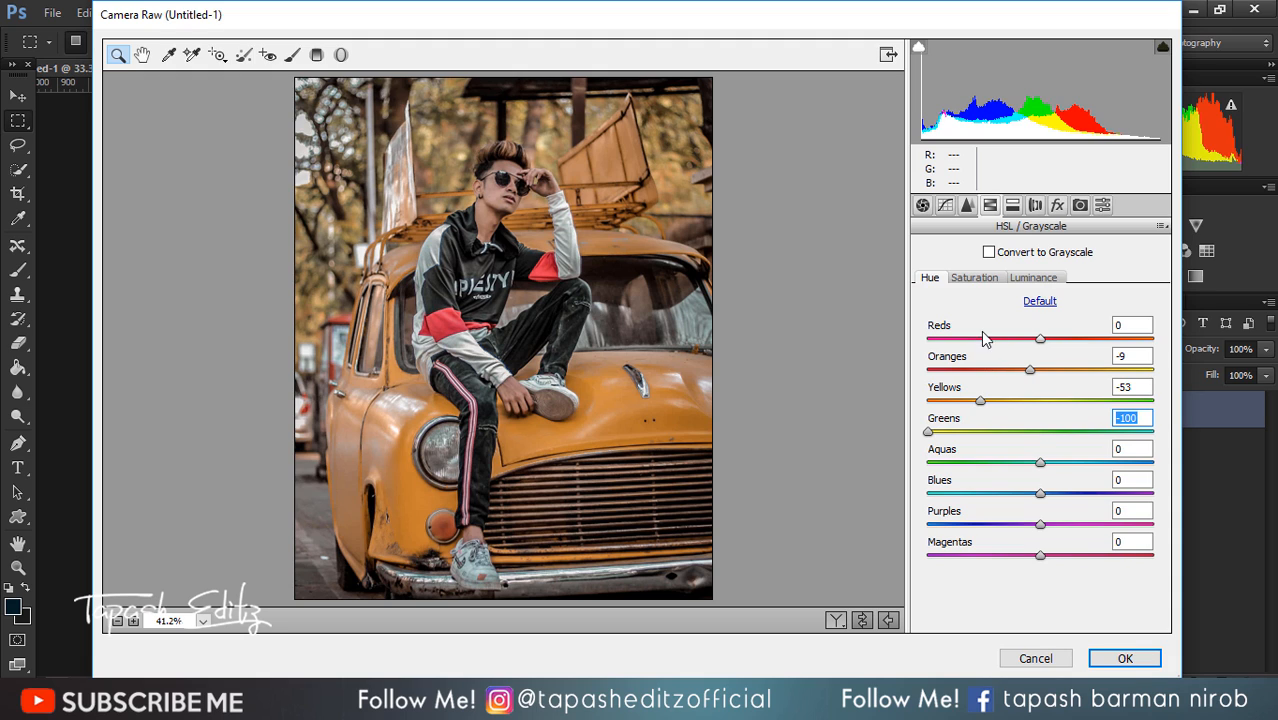
- Set the HSL color saturation to Reds +34, Oranges +13, Yellows -38 and Greens -100
left_click(980, 278)
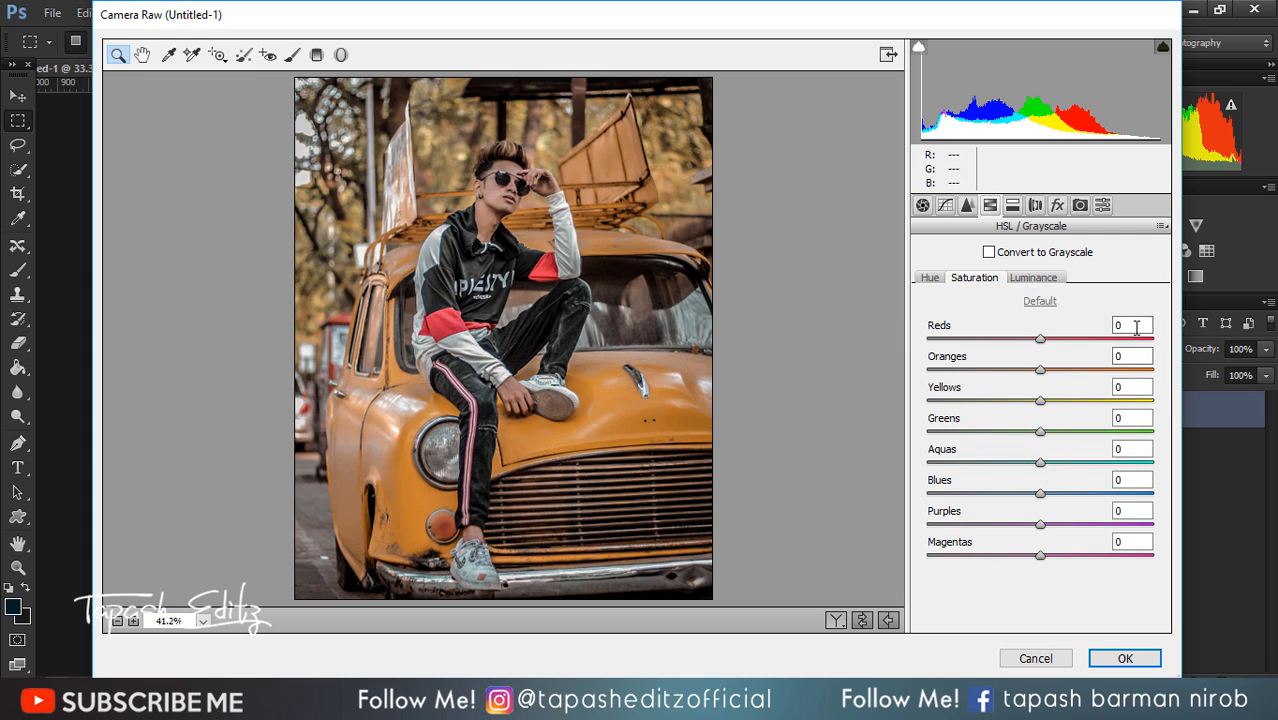
left_click(1133, 325)
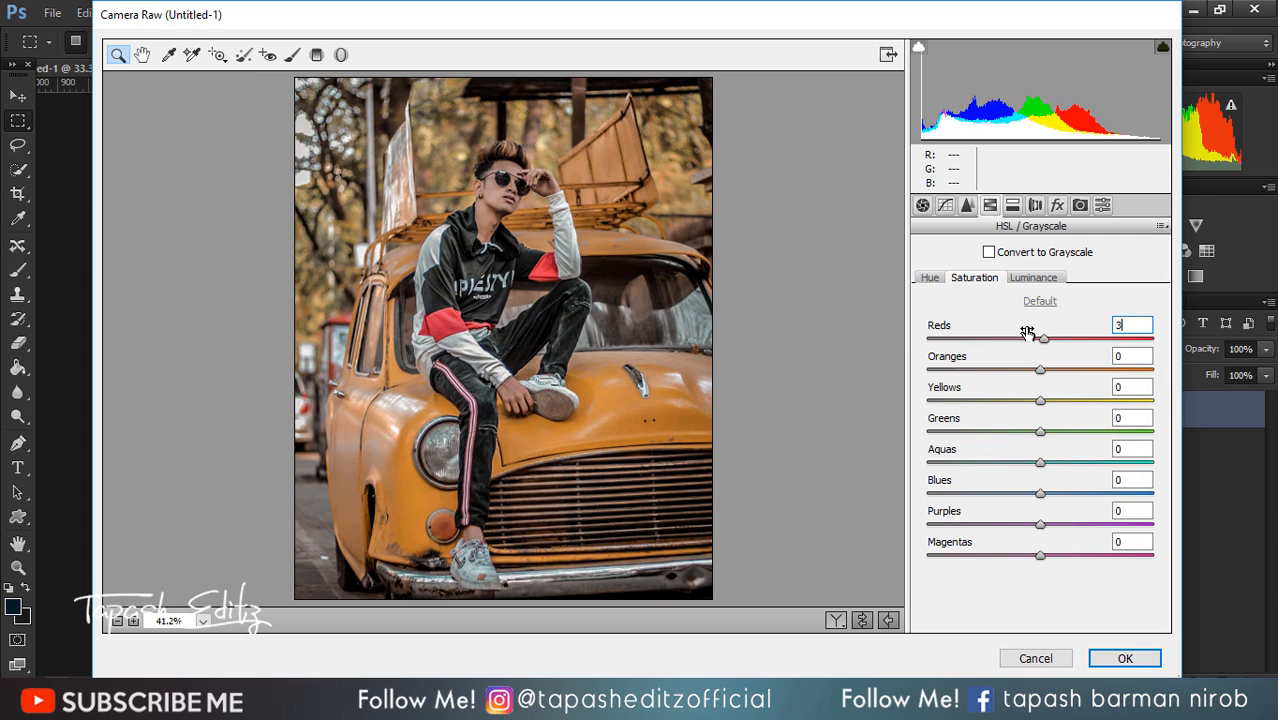
type("34")
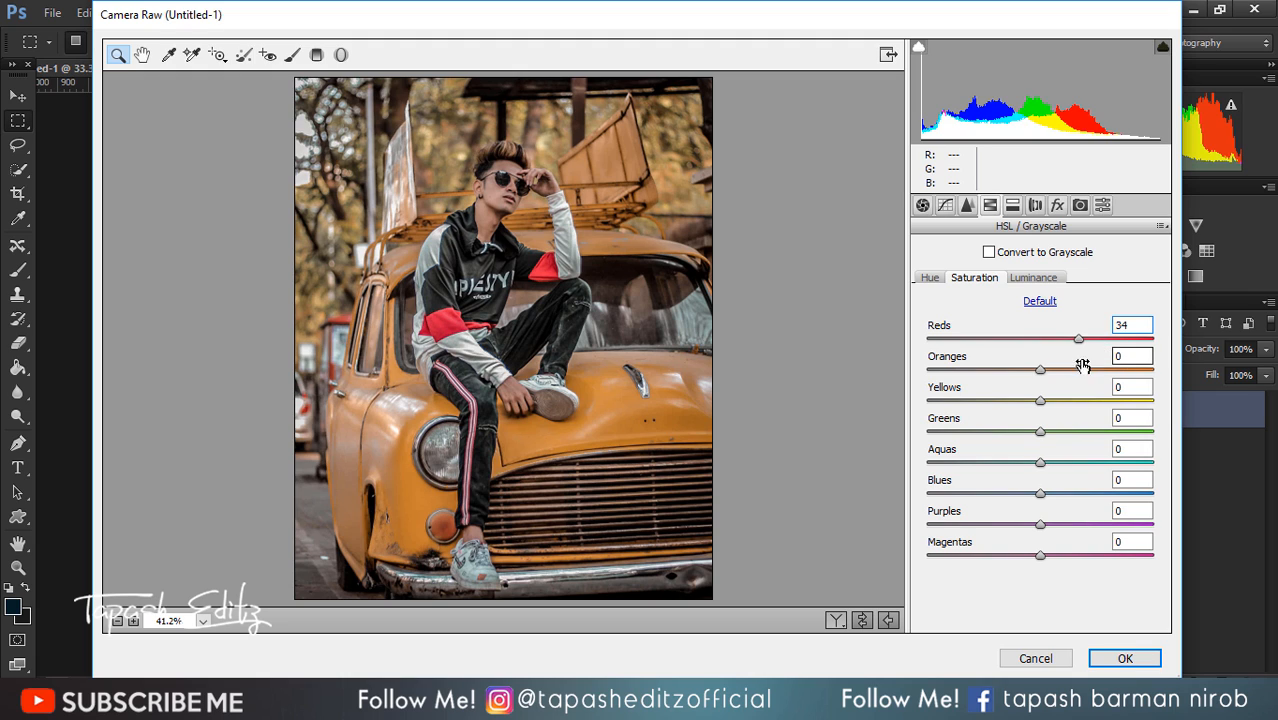
key("Tab")
type("1")
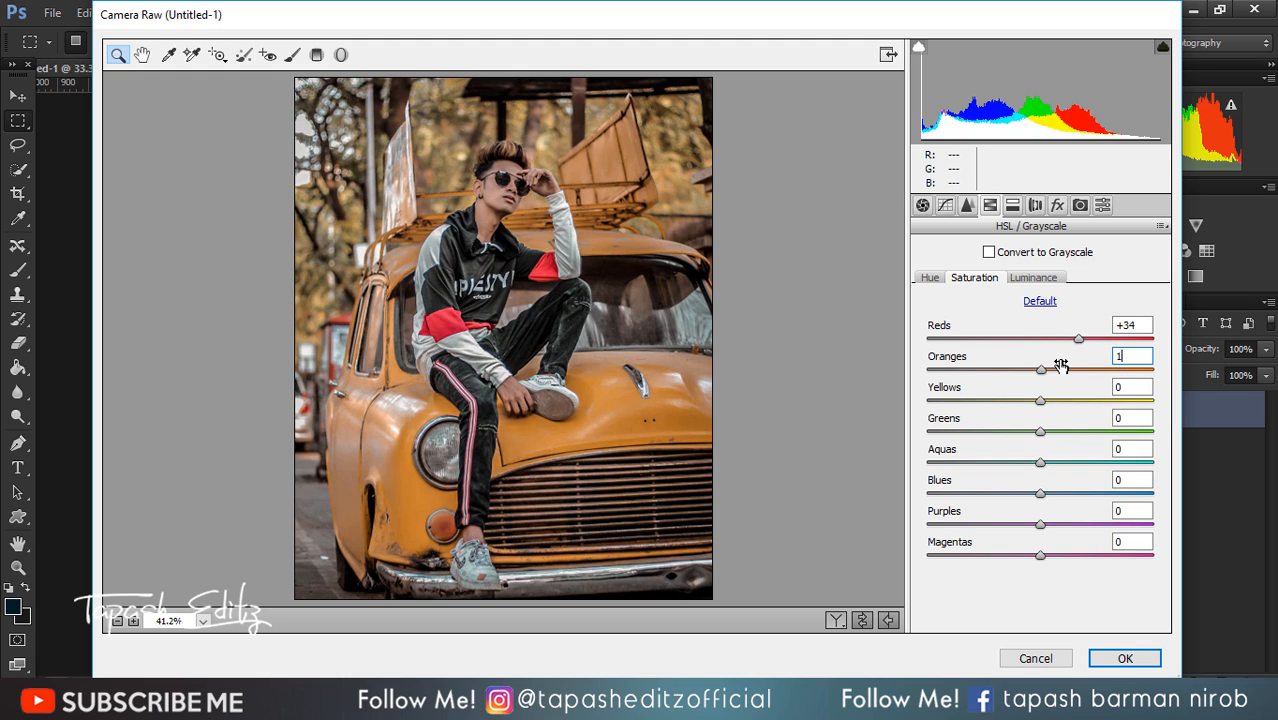
type("3")
key("Tab")
type("-")
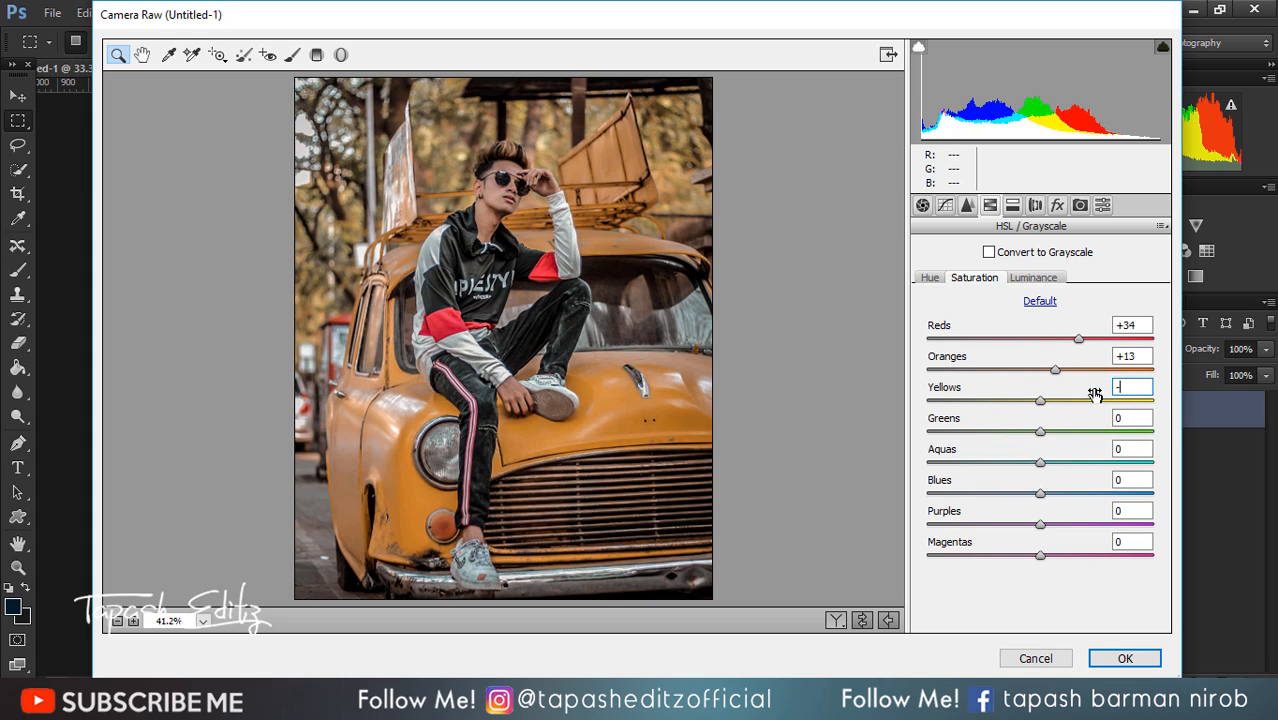
type("38")
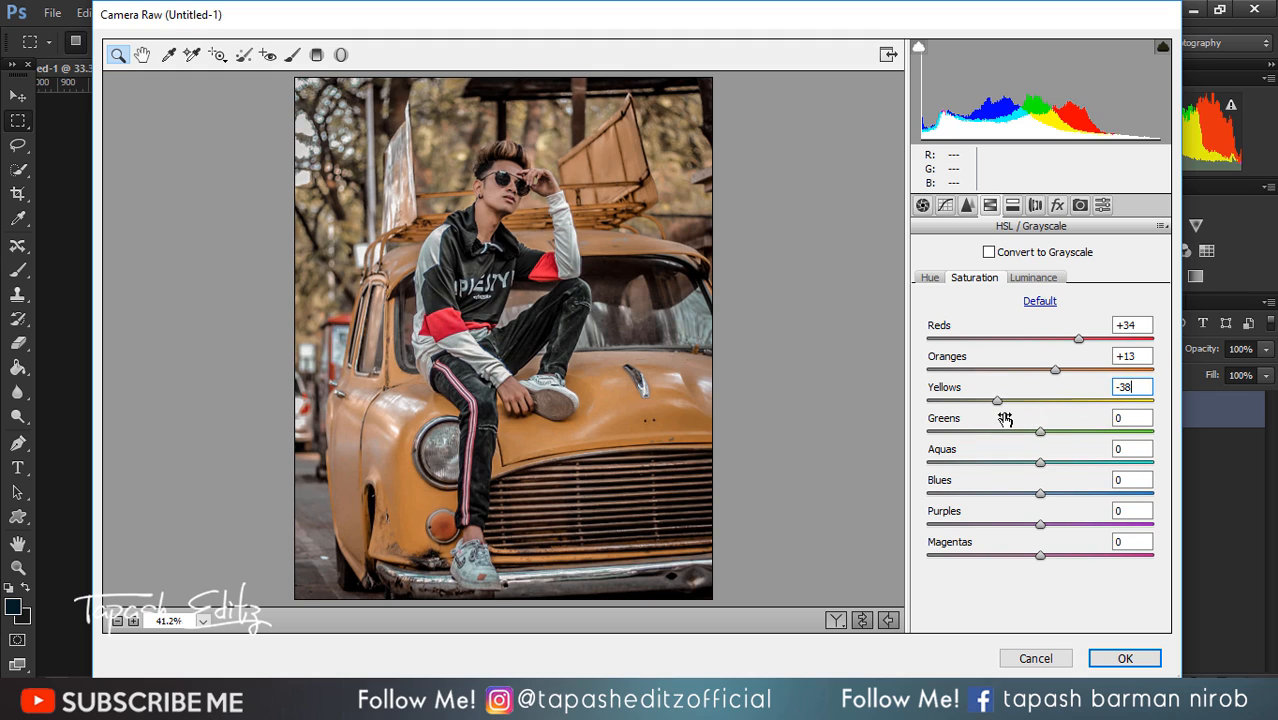
left_click_drag(1040, 432, 1032, 432)
left_click_drag(932, 427, 854, 417)
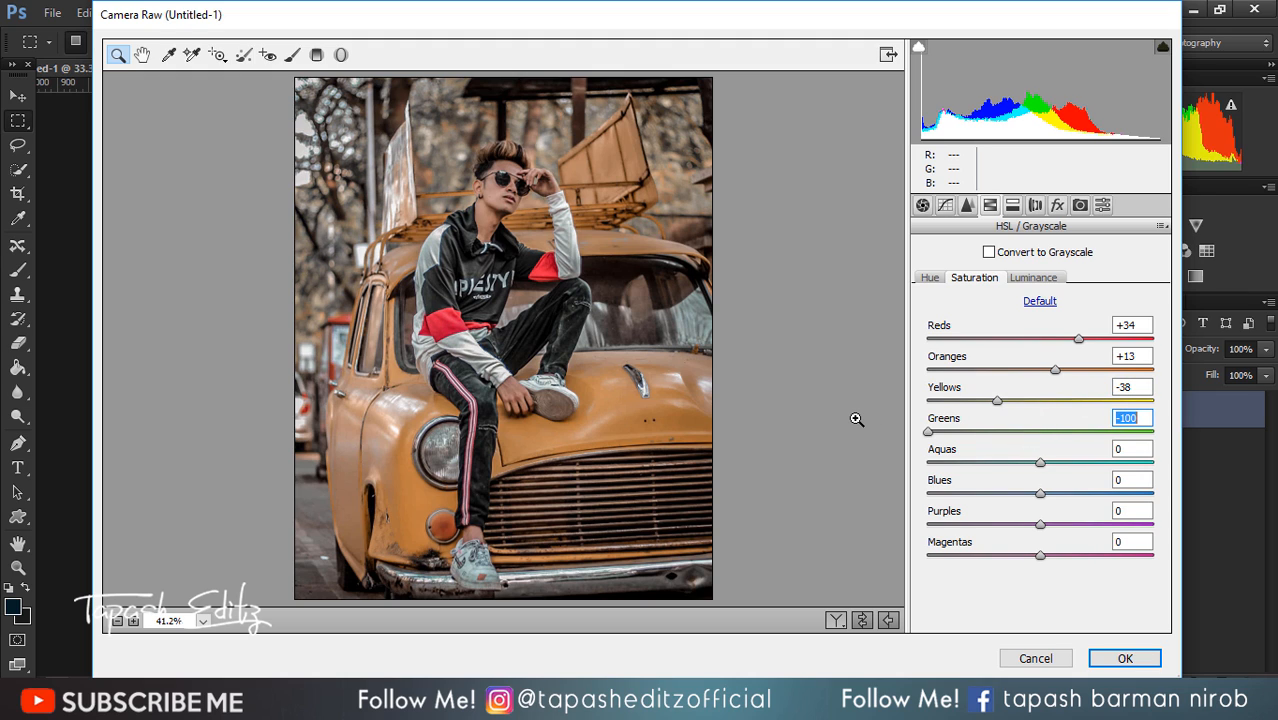
left_click(1039, 465)
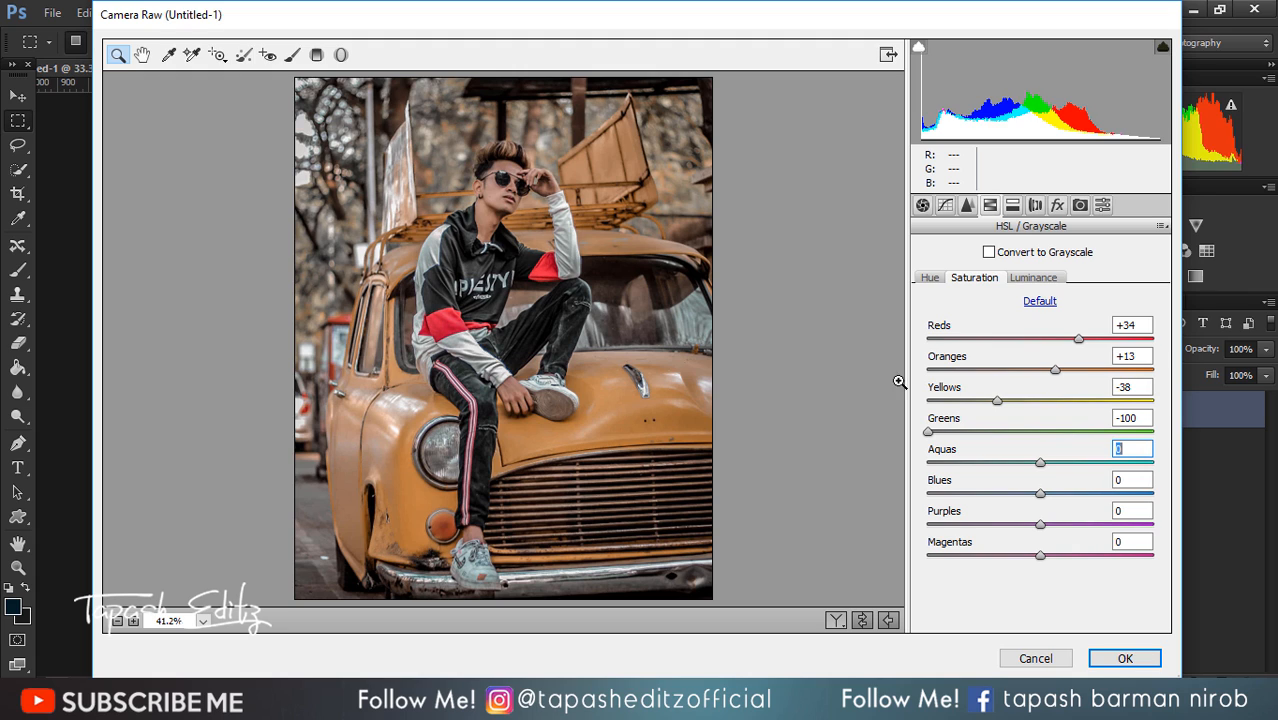
- Set the HSL luminance to +16 for Oranges and -8 for Yellows
left_click(1038, 280)
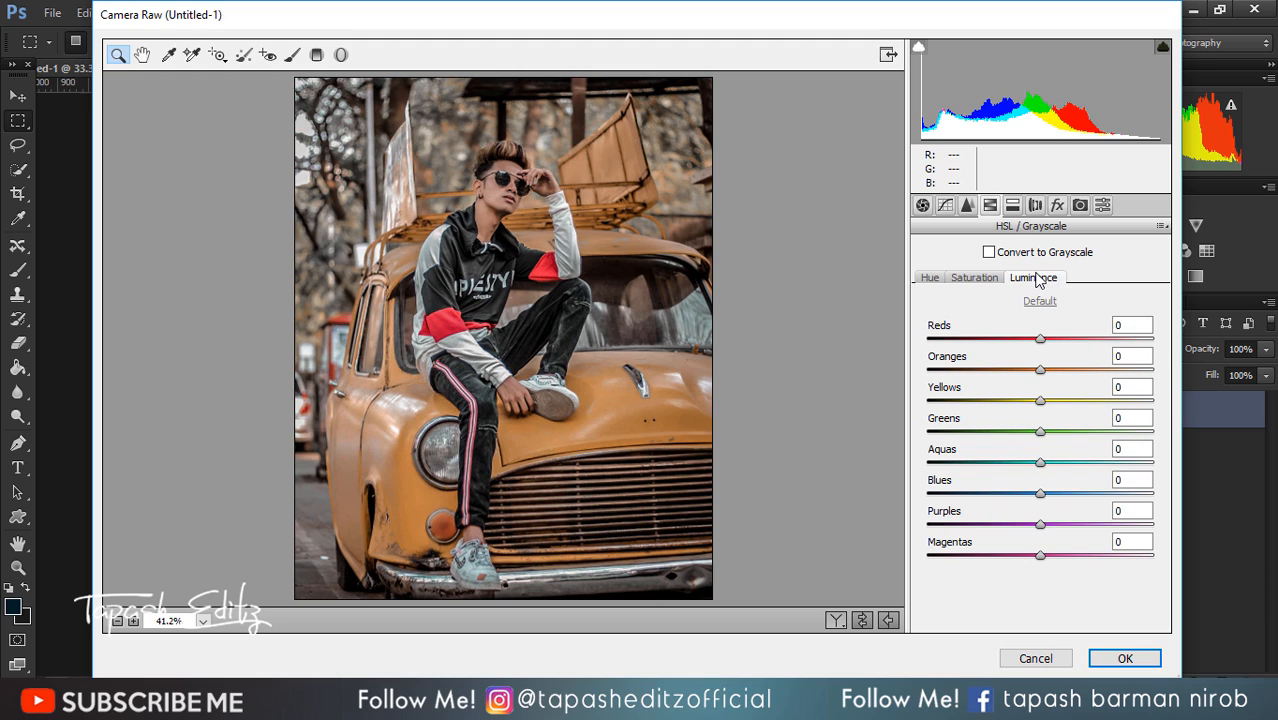
left_click(1133, 356)
type("1")
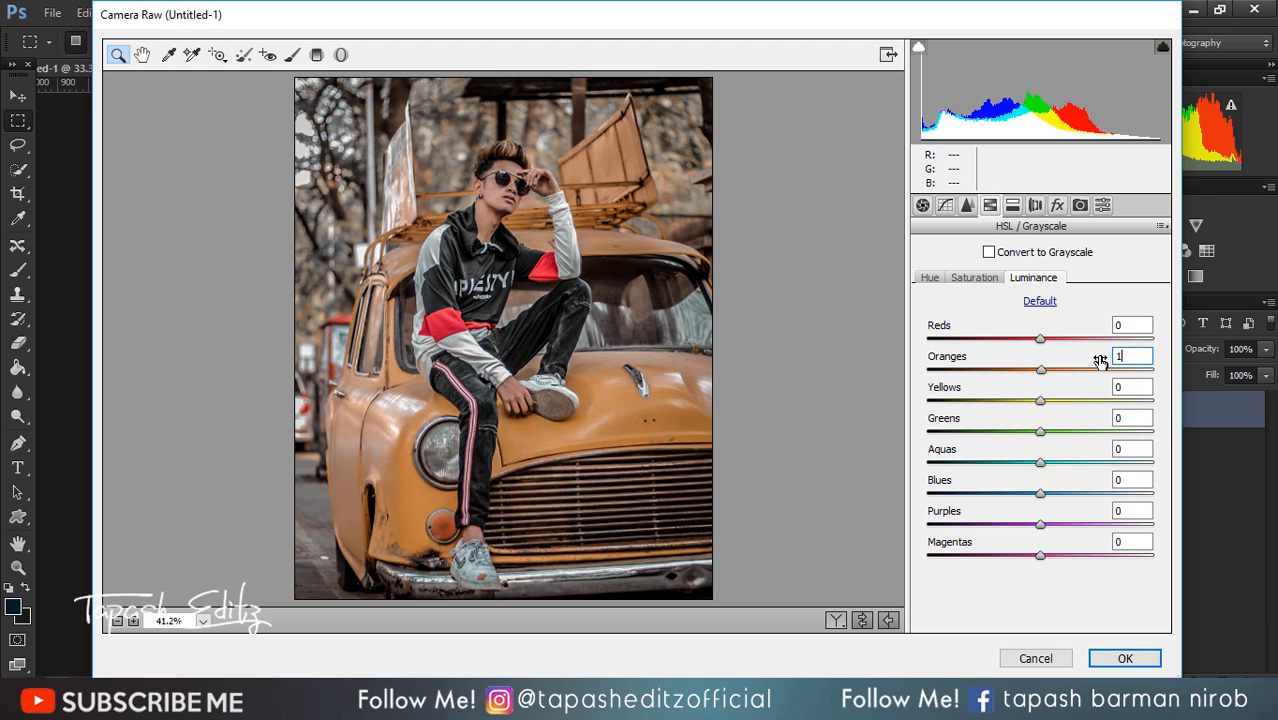
type("6")
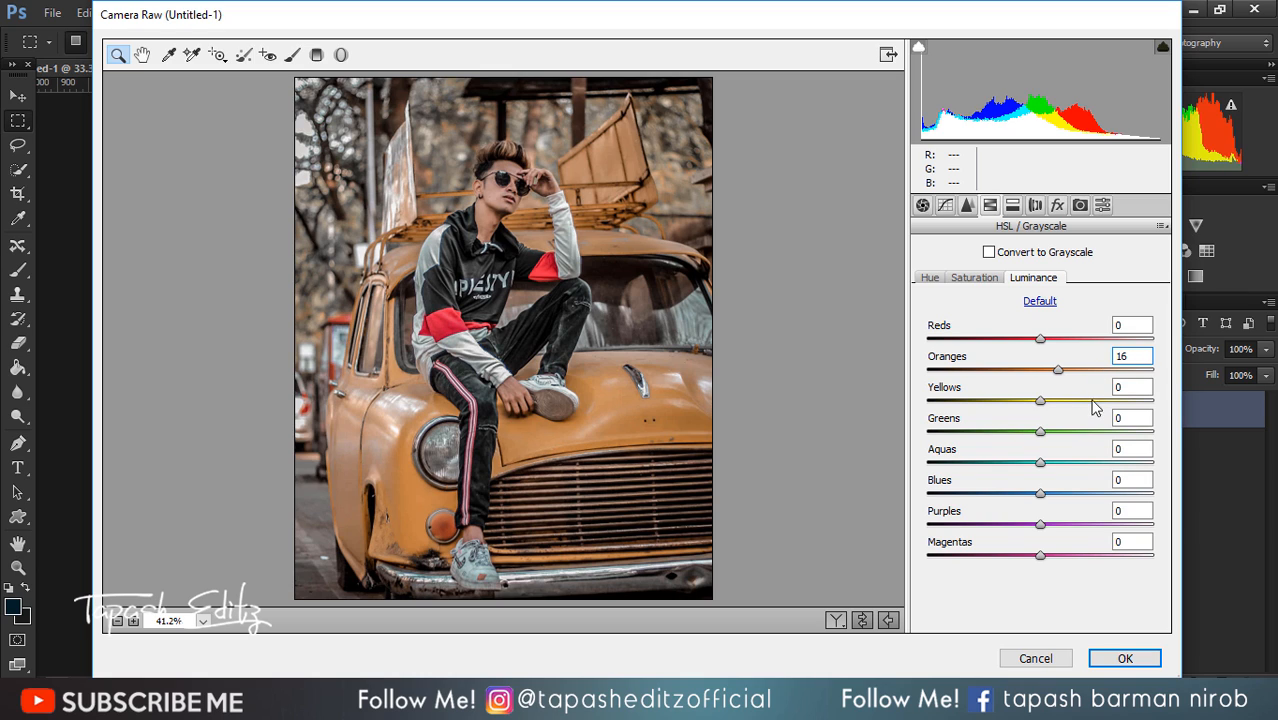
mouse_move(1041, 400)
left_mouse_down()
mouse_move(1068, 402)
mouse_move(1004, 394)
mouse_move(1040, 398)
left_mouse_up()
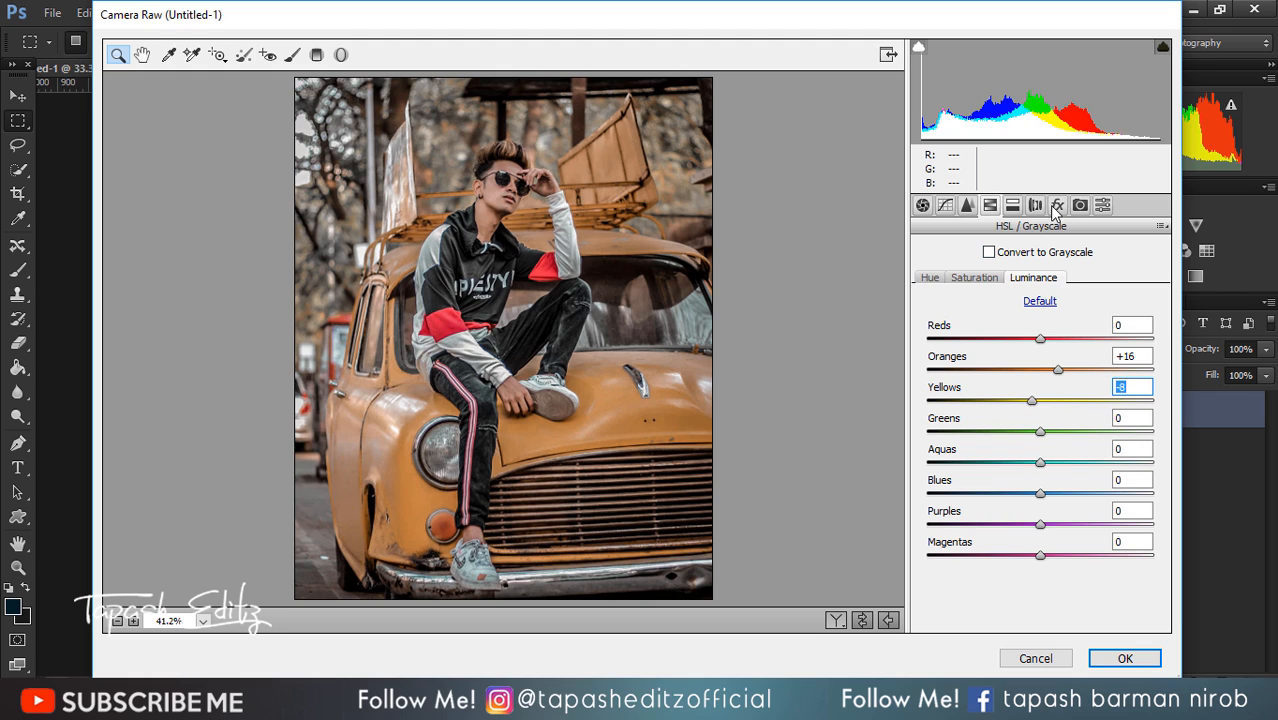
- Set the sharpening amount to 16 and the noise reduction luminance to 11
left_click(967, 208)
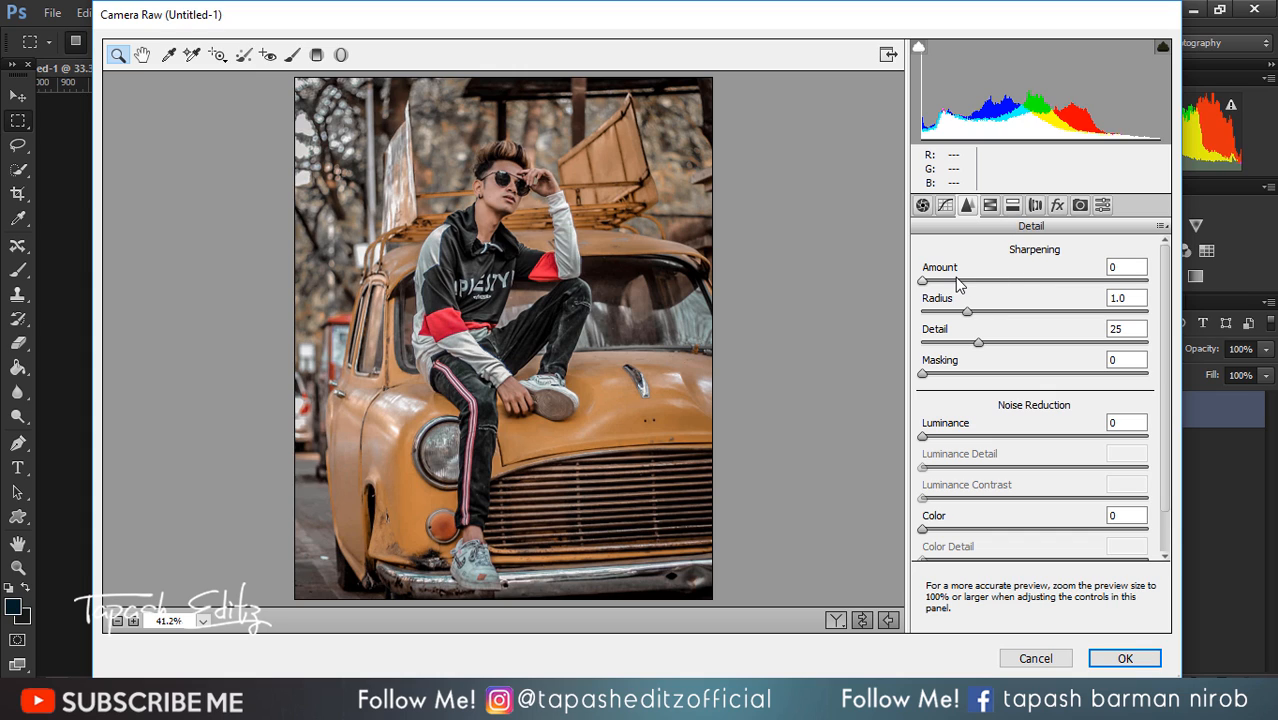
left_click_drag(957, 285, 943, 284)
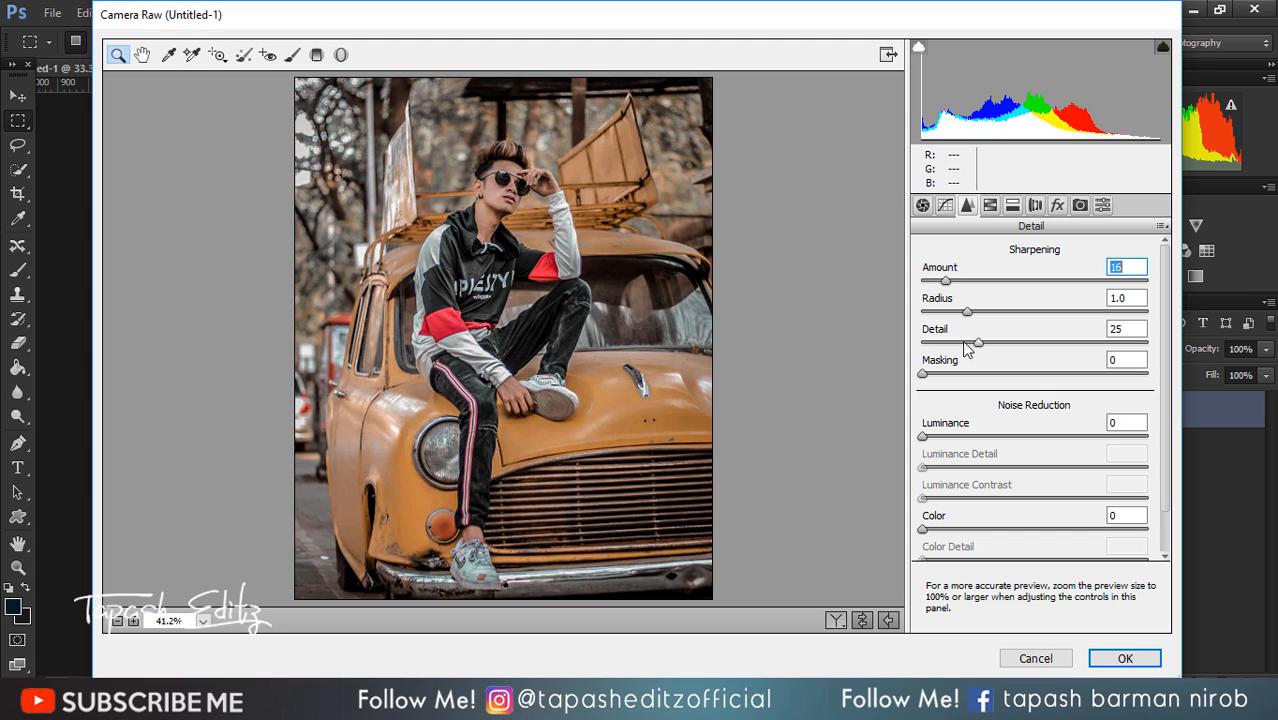
left_click_drag(943, 440, 949, 441)
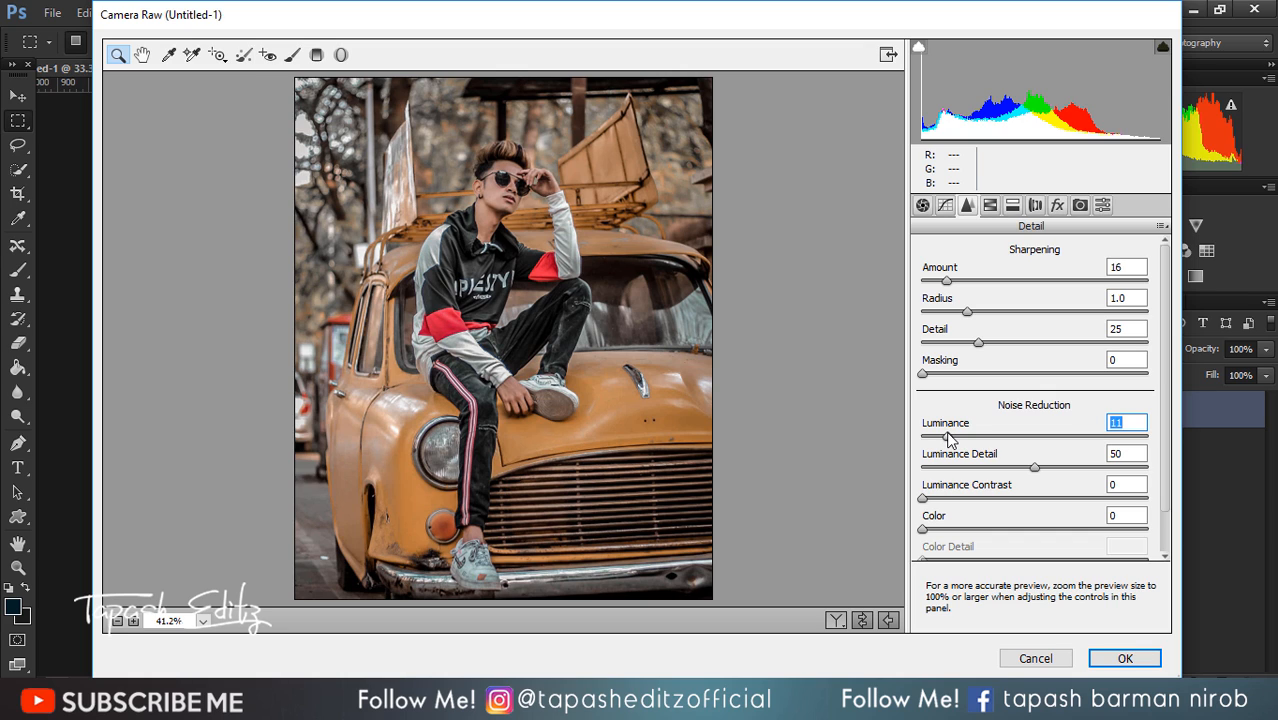
- Darken the photo's edges by setting the Post Crop Vignetting amount to -26 with the Highlight Priority style
left_click(1058, 207)
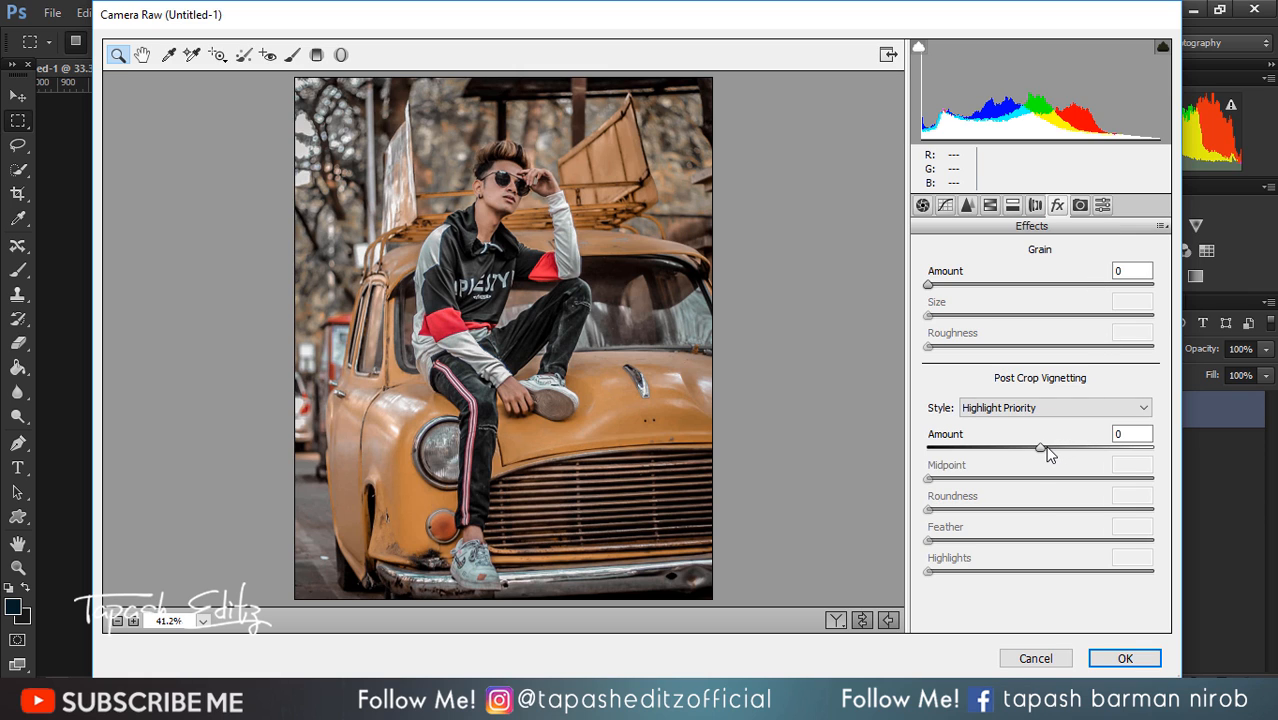
left_click_drag(1042, 448, 1027, 449)
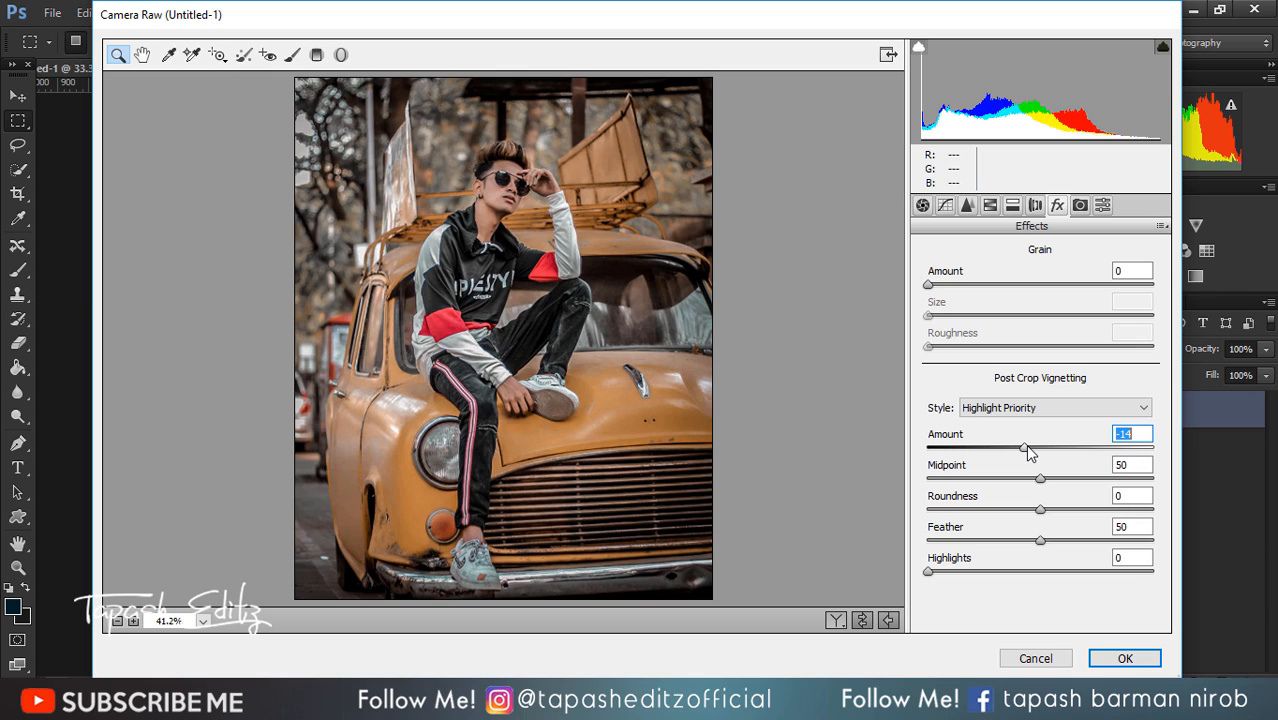
left_click_drag(1030, 452, 1015, 452)
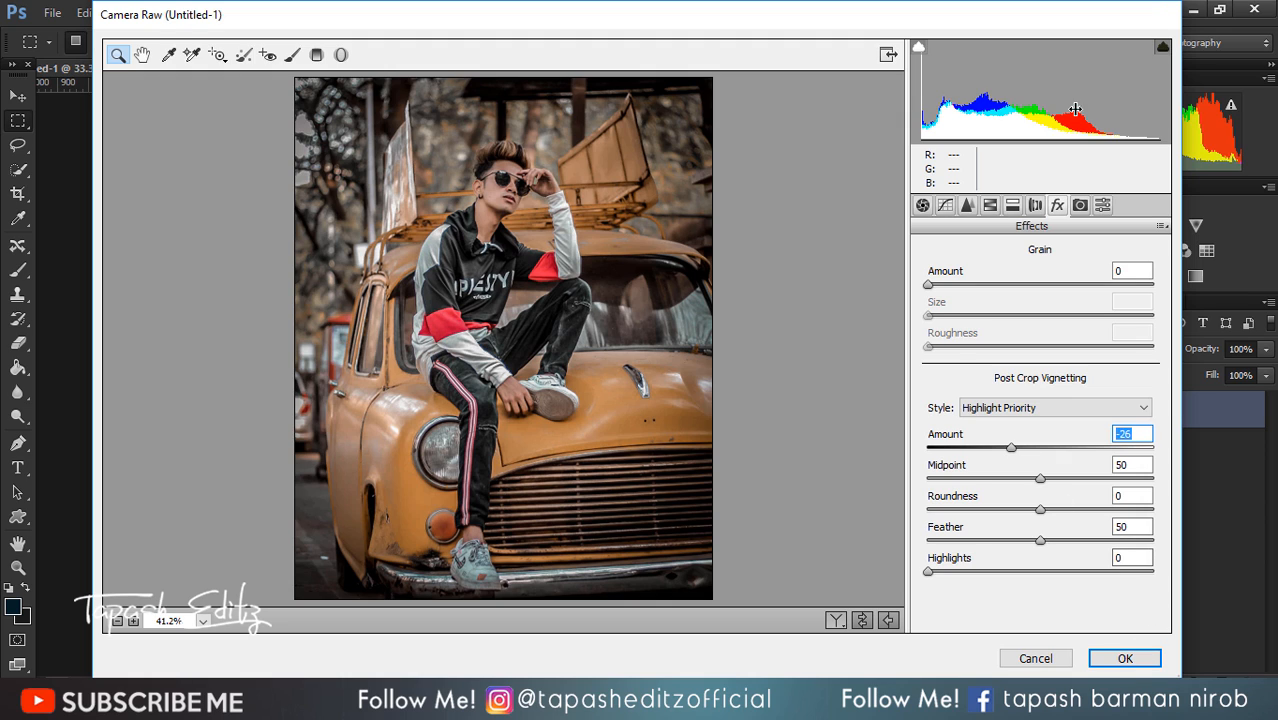
- Compare the photo in the before/after views and apply the Camera Raw filter
left_click(831, 623)
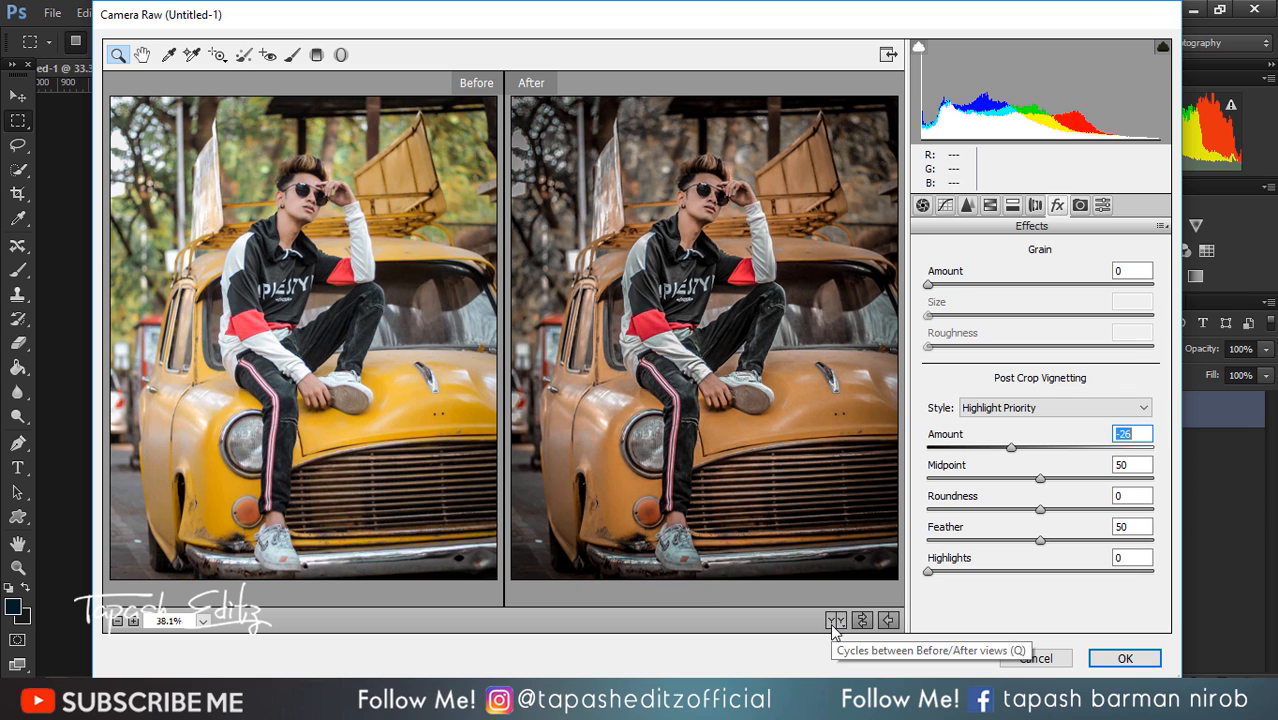
left_click(833, 623)
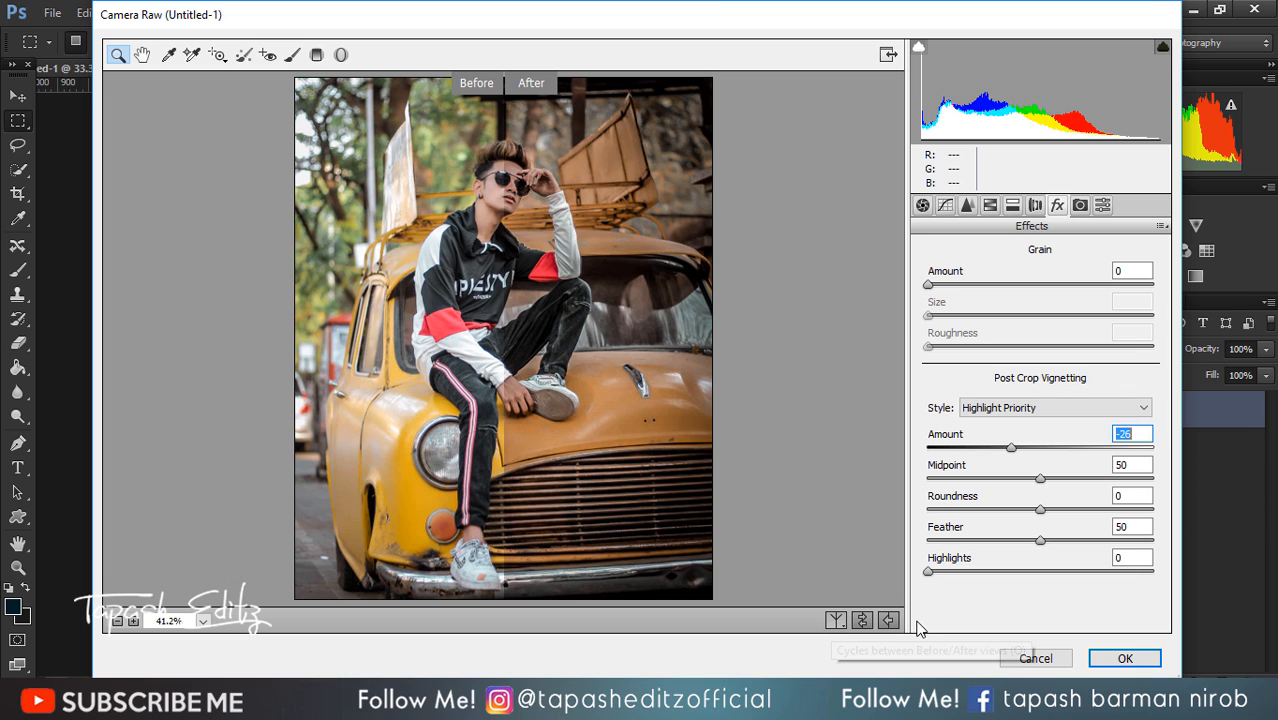
left_click(1113, 659)
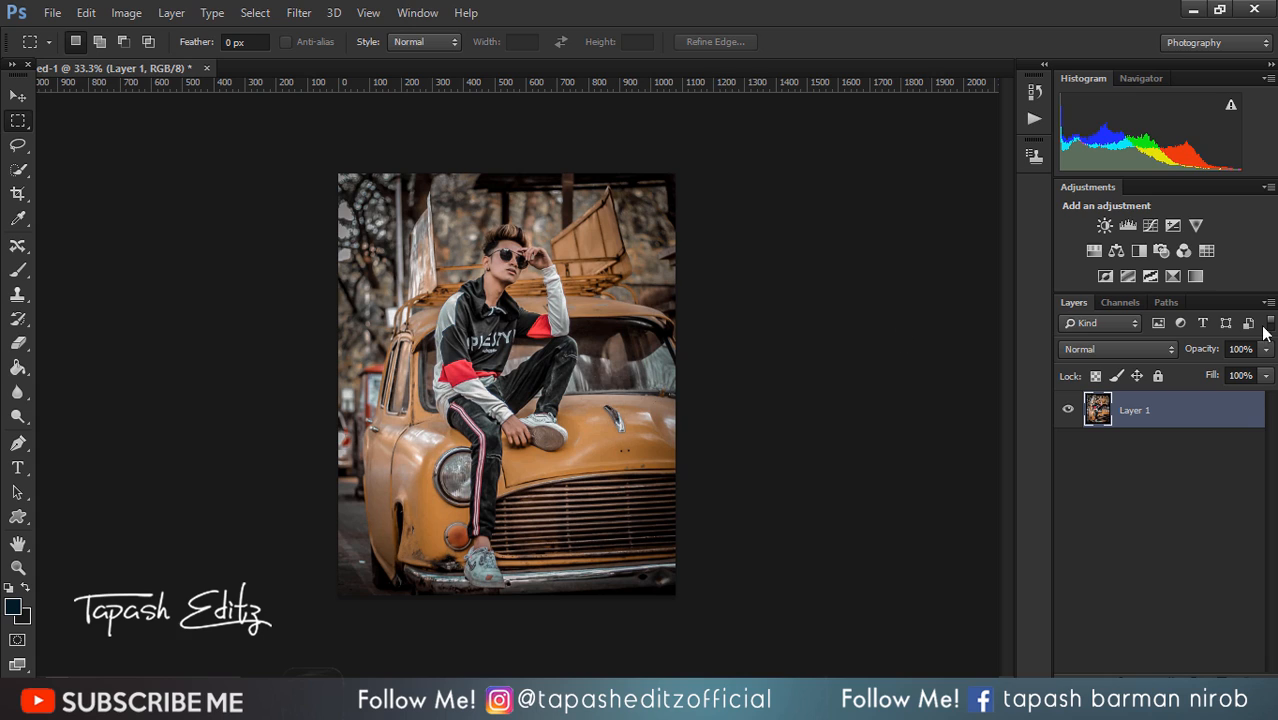
- Add a Curves adjustment layer that lifts the blacks for a faded look, with RGB curve points at inputs 28 and 97
left_click(1147, 228)
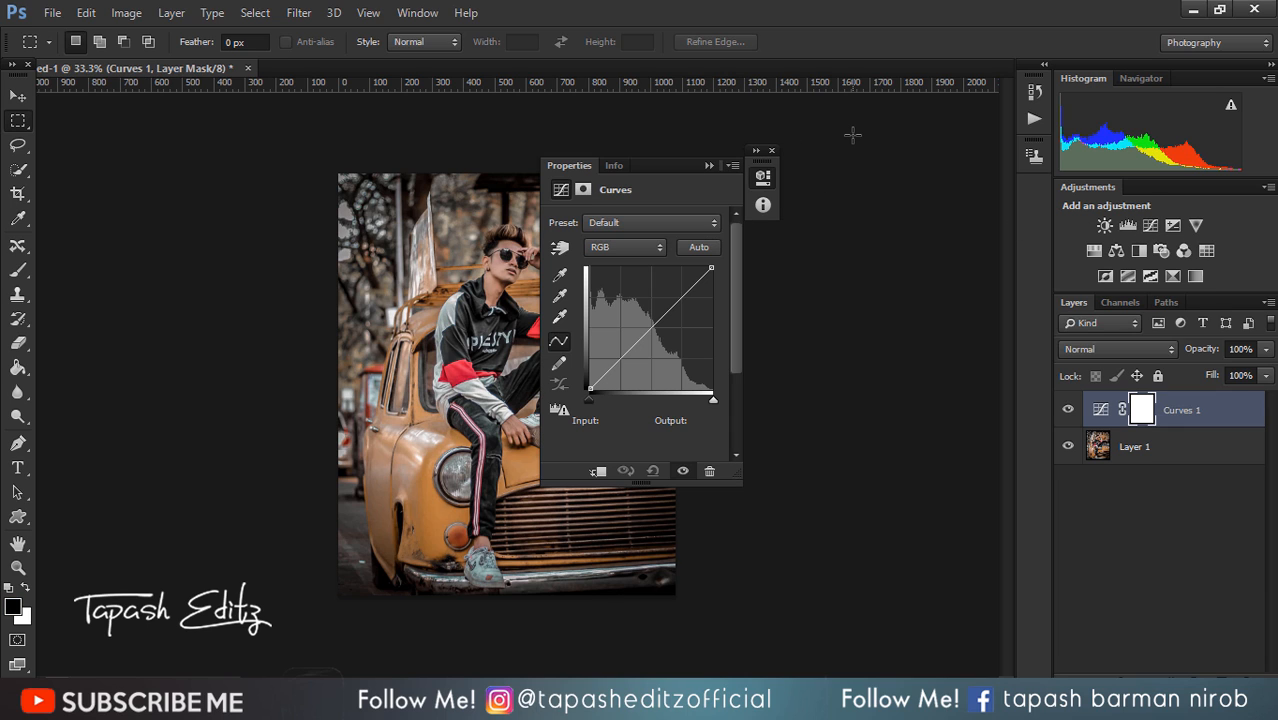
left_click_drag(670, 175, 875, 158)
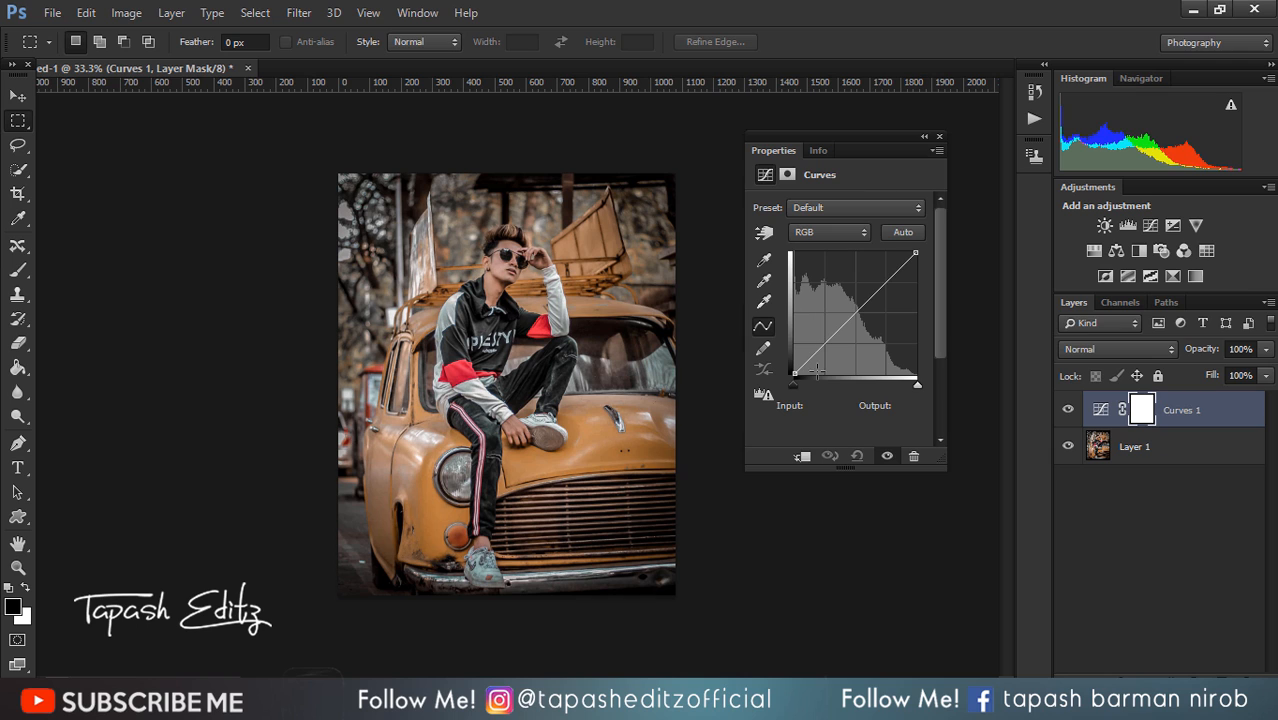
left_click_drag(792, 373, 840, 318)
left_click(843, 320)
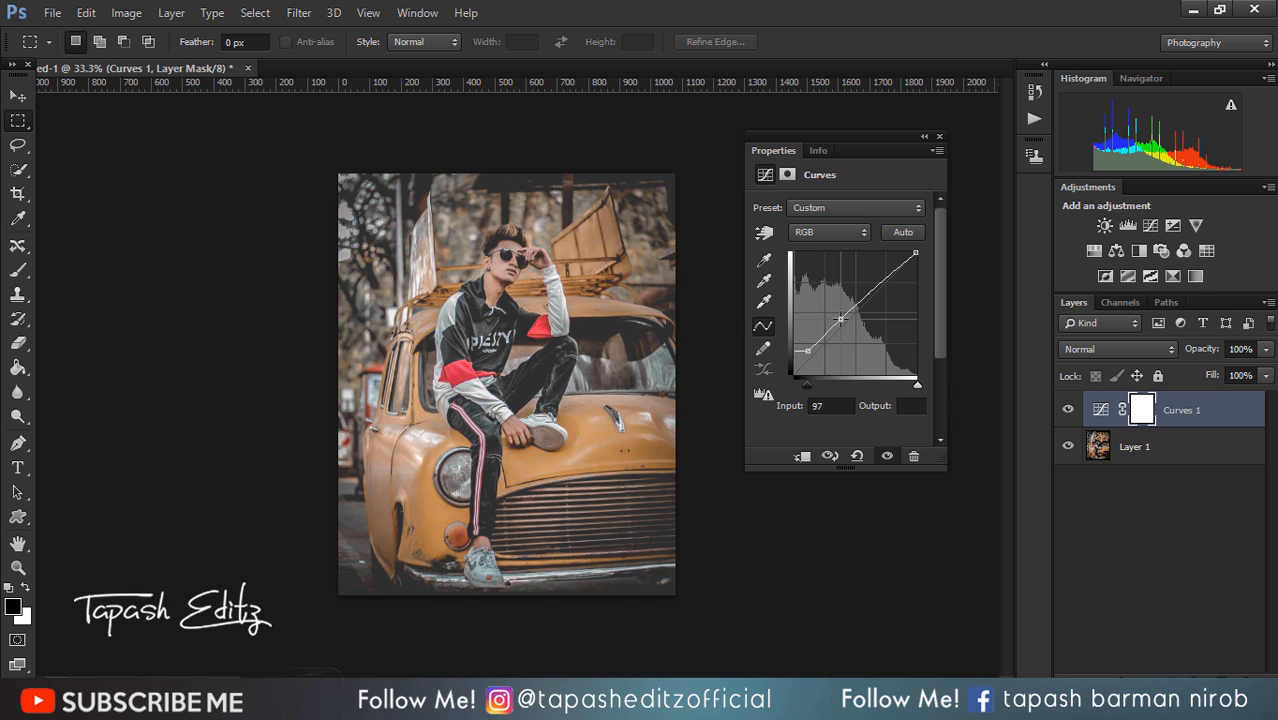
left_click(808, 349)
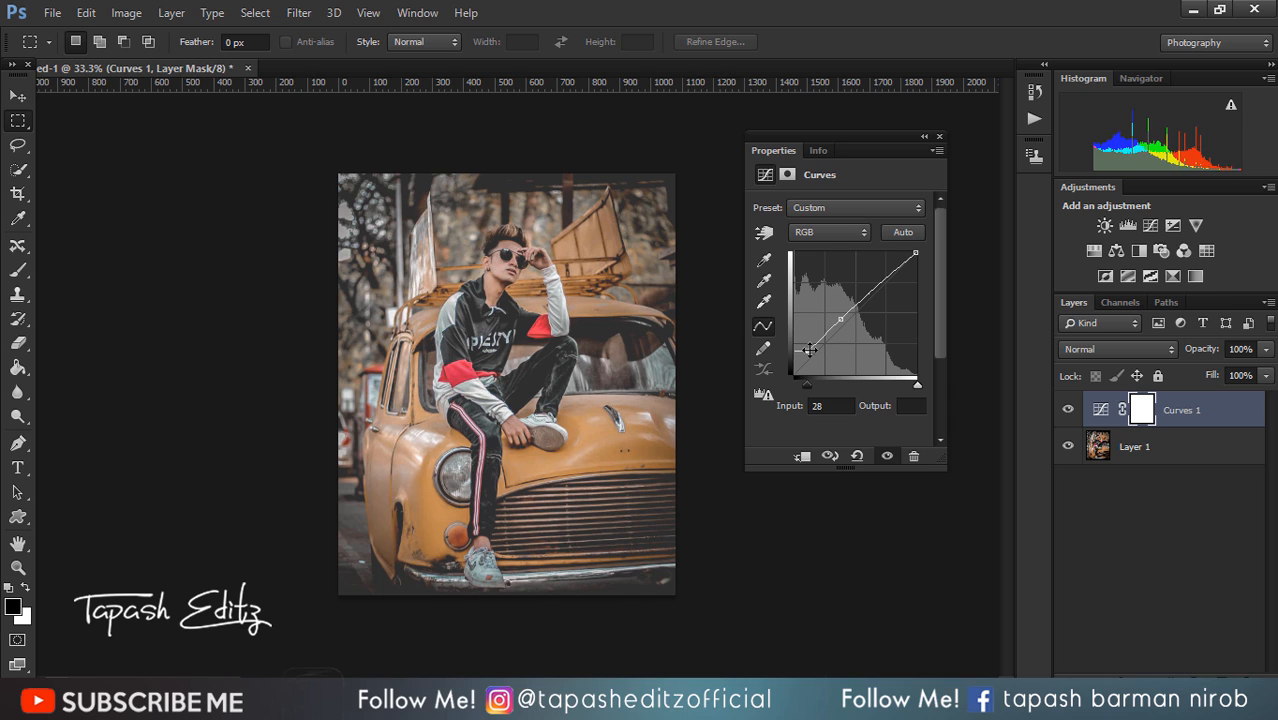
left_click_drag(809, 349, 808, 349)
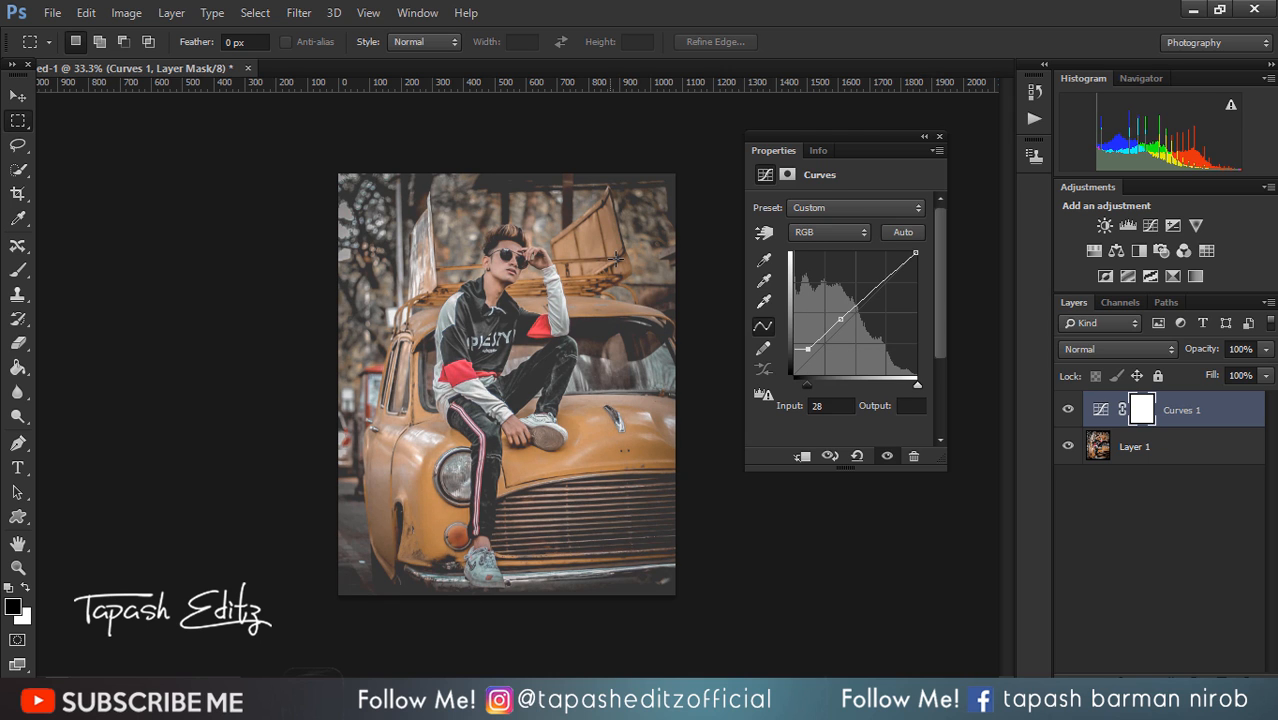
left_click(924, 137)
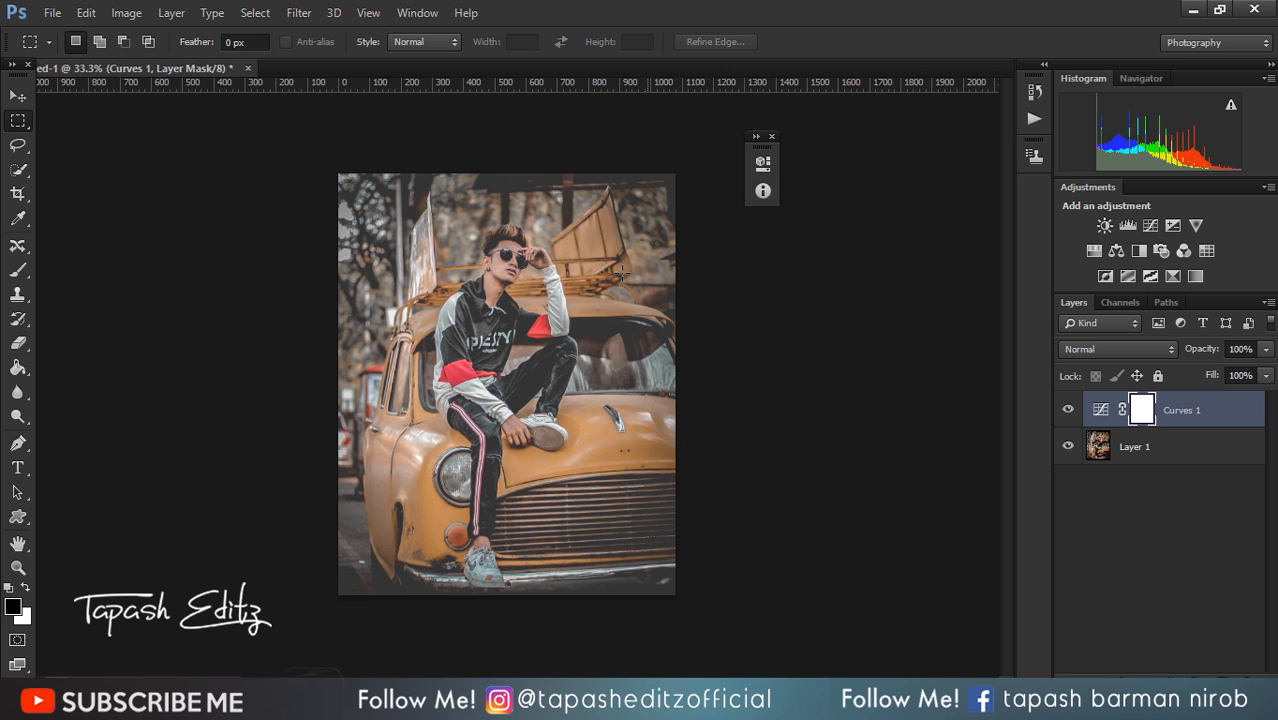
- Keep the Curves layer at 100% opacity and merge it down into Layer 1
scroll(612, 284, "up", 3)
scroll(612, 284, "down", 2)
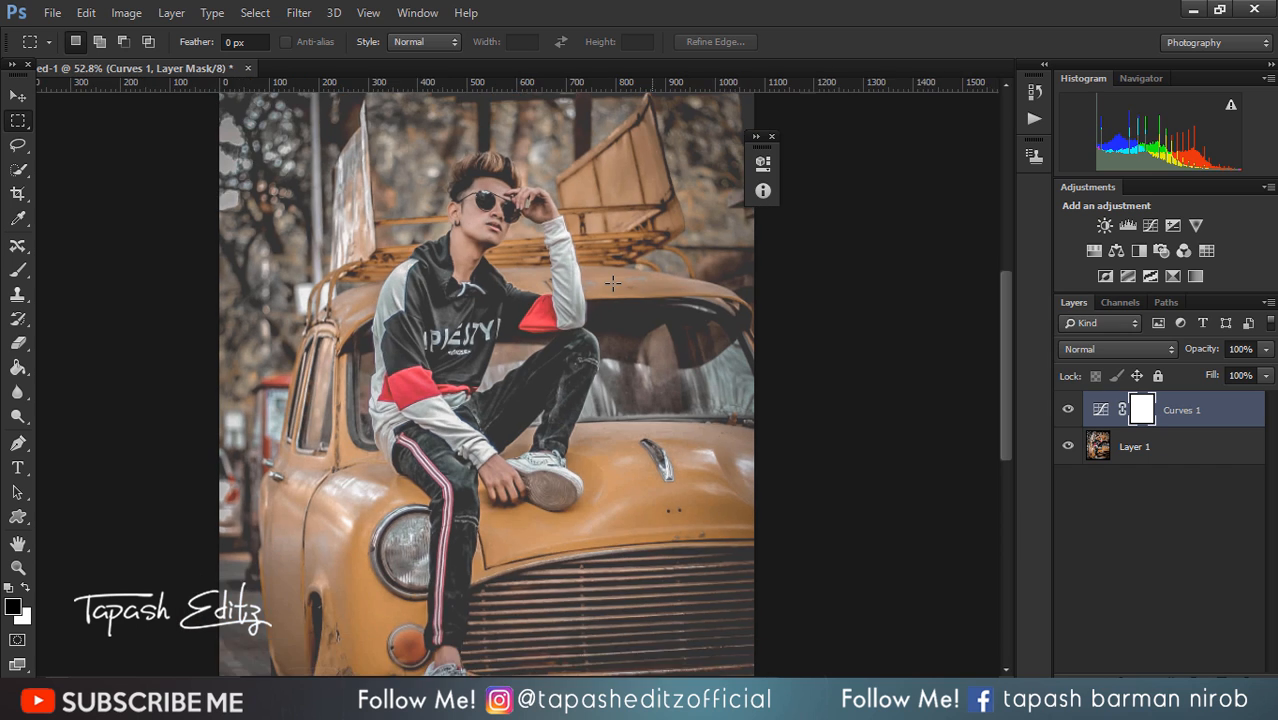
scroll(612, 284, "down", 1)
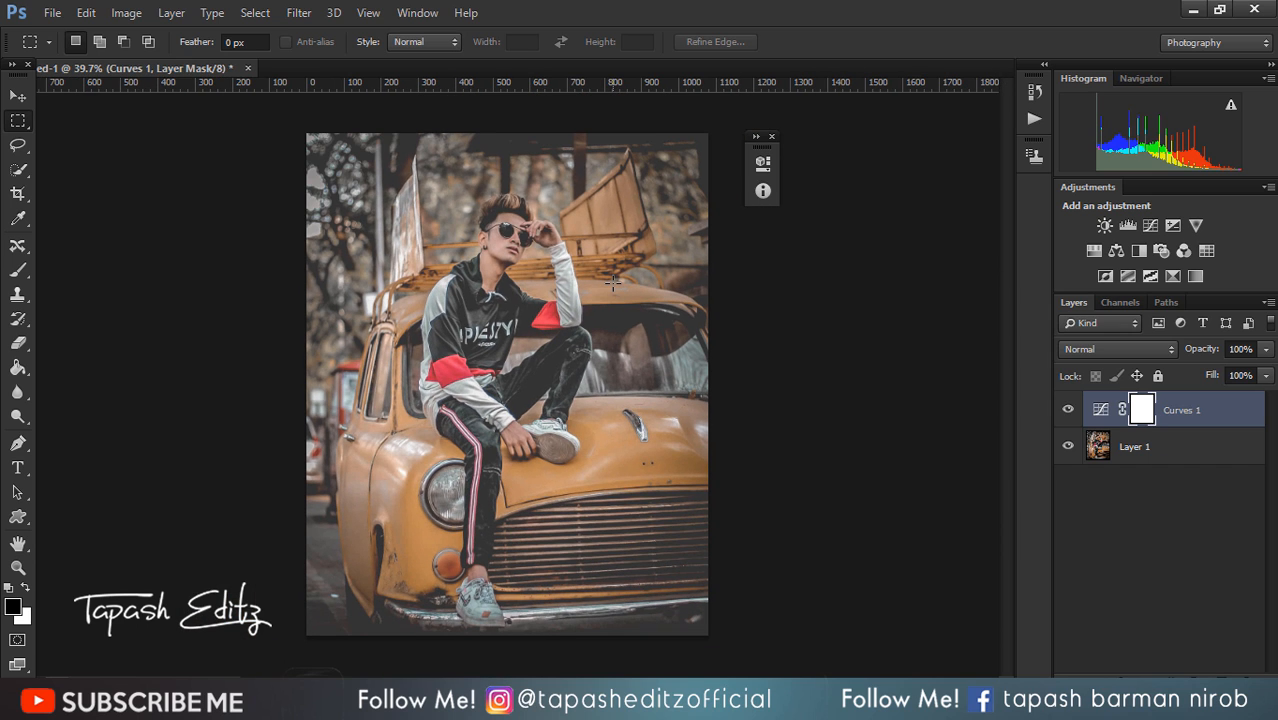
left_click(1265, 349)
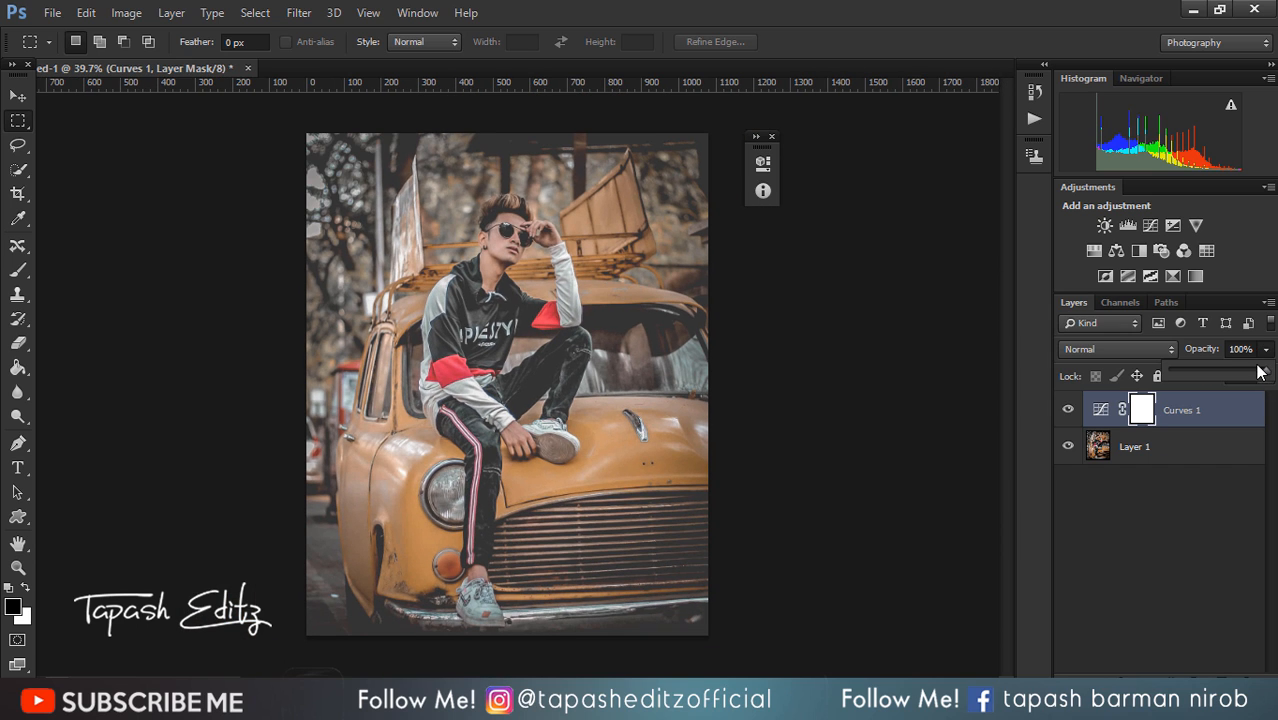
mouse_move(1259, 372)
left_mouse_down()
mouse_move(1249, 376)
mouse_move(1268, 375)
left_mouse_up()
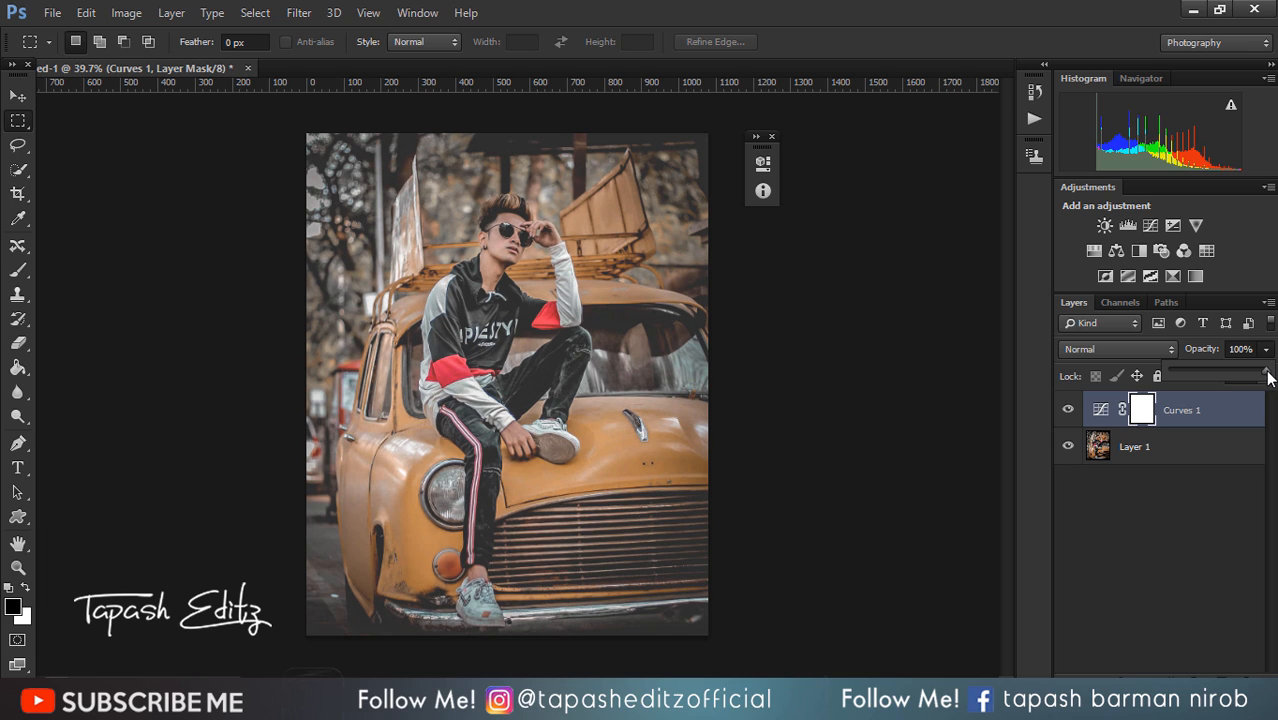
right_click(1228, 402)
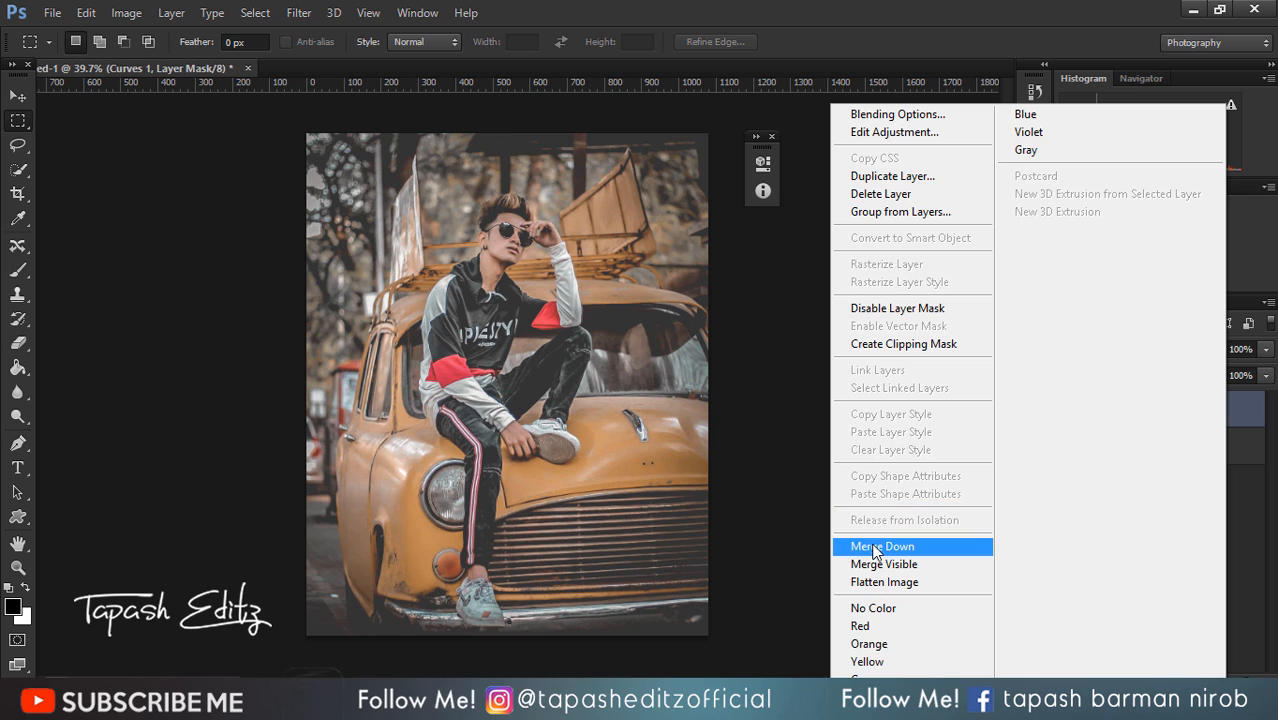
left_click(880, 546)
- Add a Selective Color adjustment layer and, for the Reds, set Cyan to -100% and slightly lower Black
left_click(1181, 275)
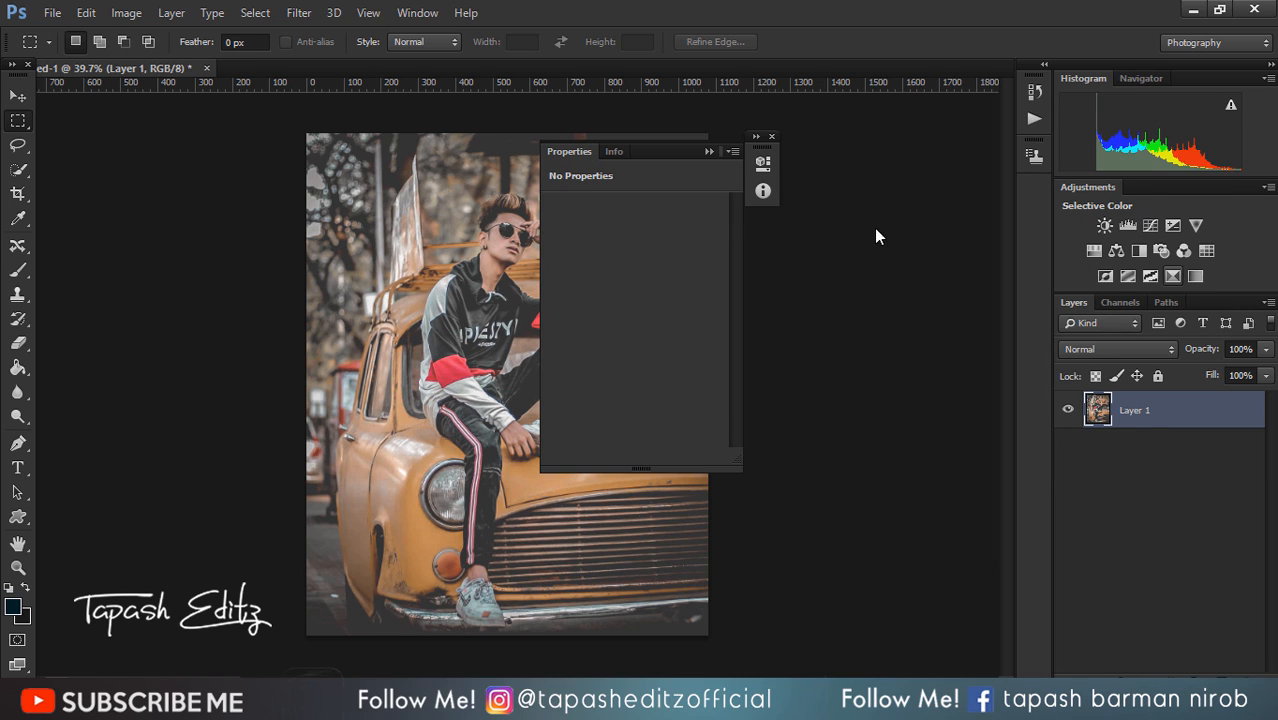
left_click_drag(727, 143, 932, 145)
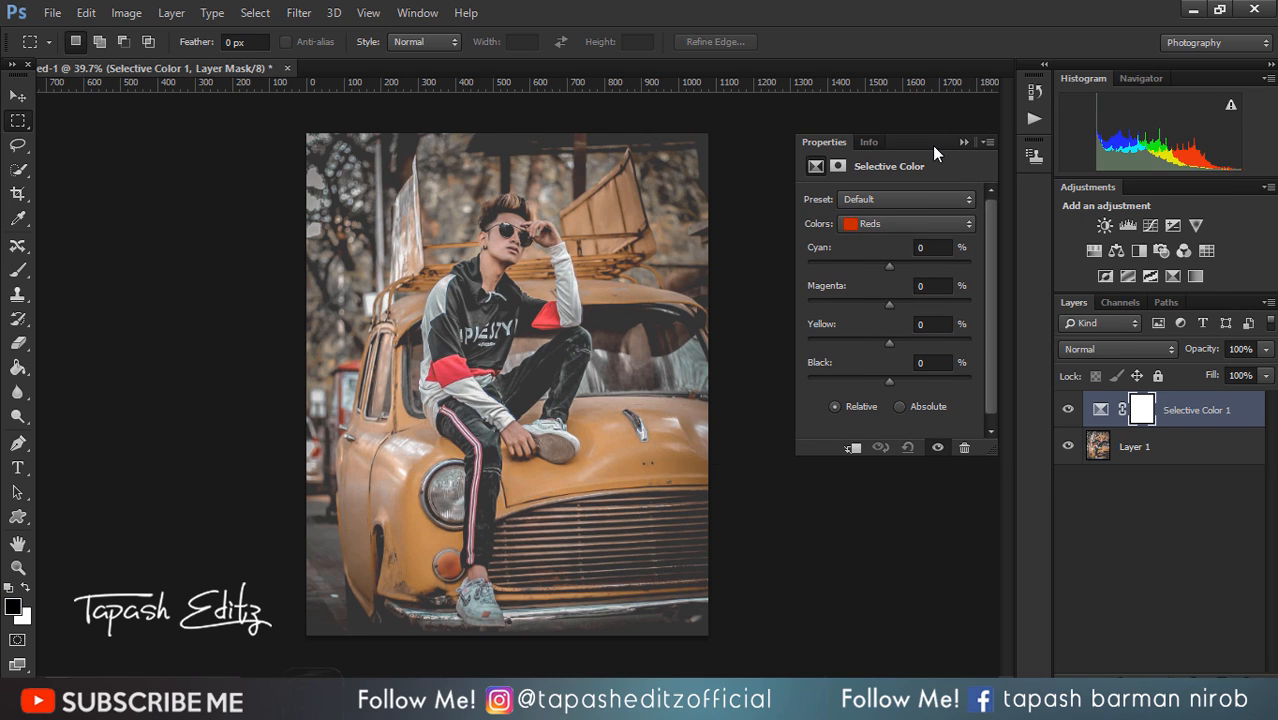
left_click(904, 225)
left_click(903, 242)
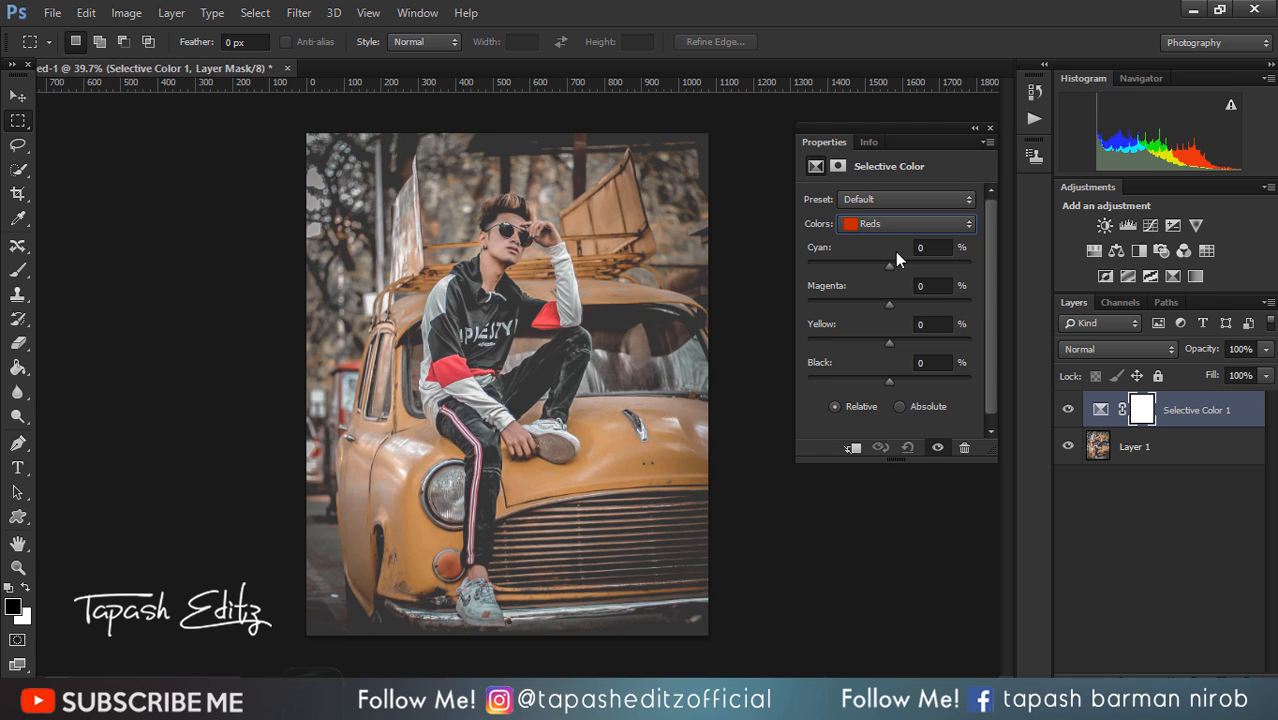
left_click_drag(894, 266, 808, 245)
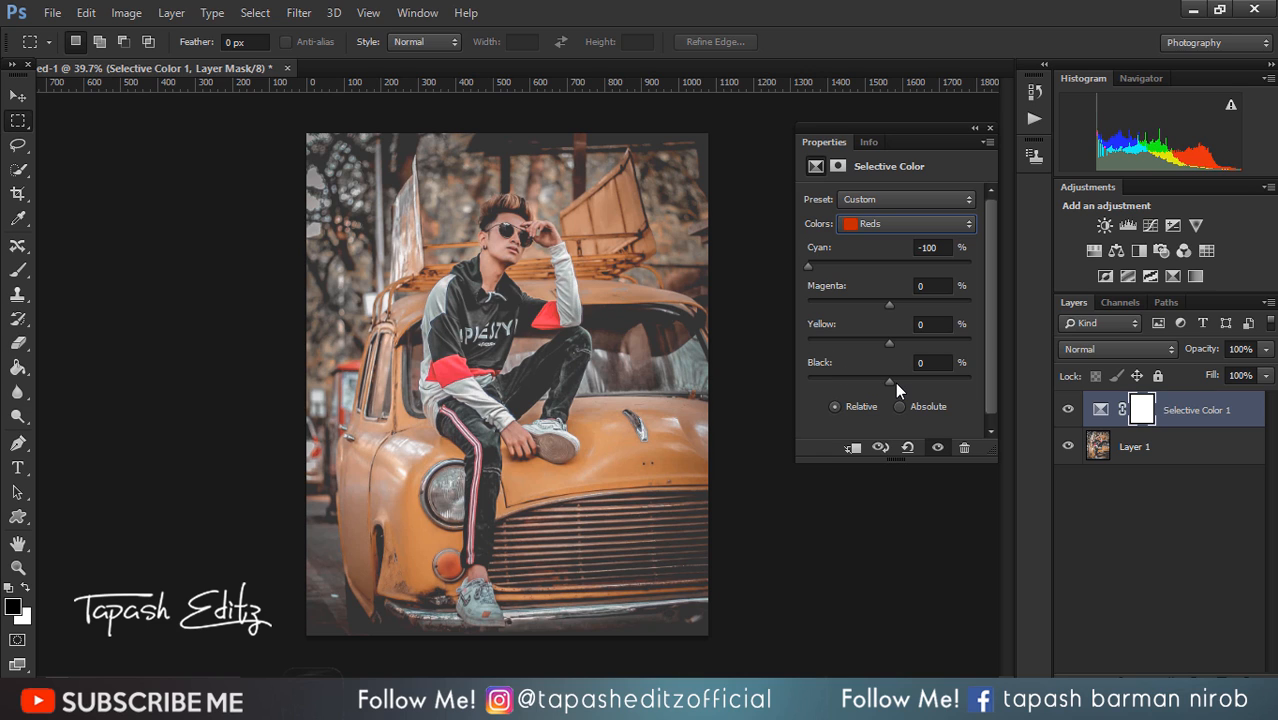
mouse_move(889, 382)
left_mouse_down()
mouse_move(906, 387)
mouse_move(884, 384)
left_mouse_up()
- In the Selective Color adjustment, set Black to -100% for the Whites and adjust their Cyan amount
left_click(883, 228)
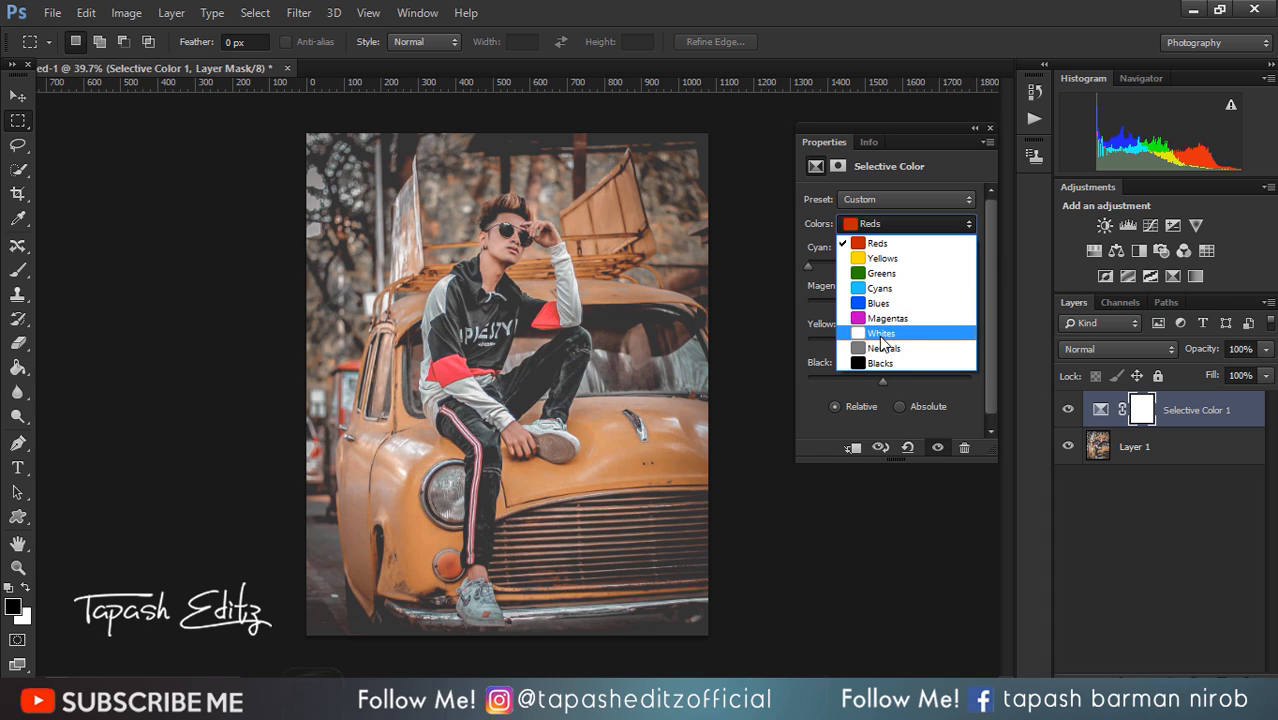
left_click(881, 335)
left_click_drag(890, 377, 805, 358)
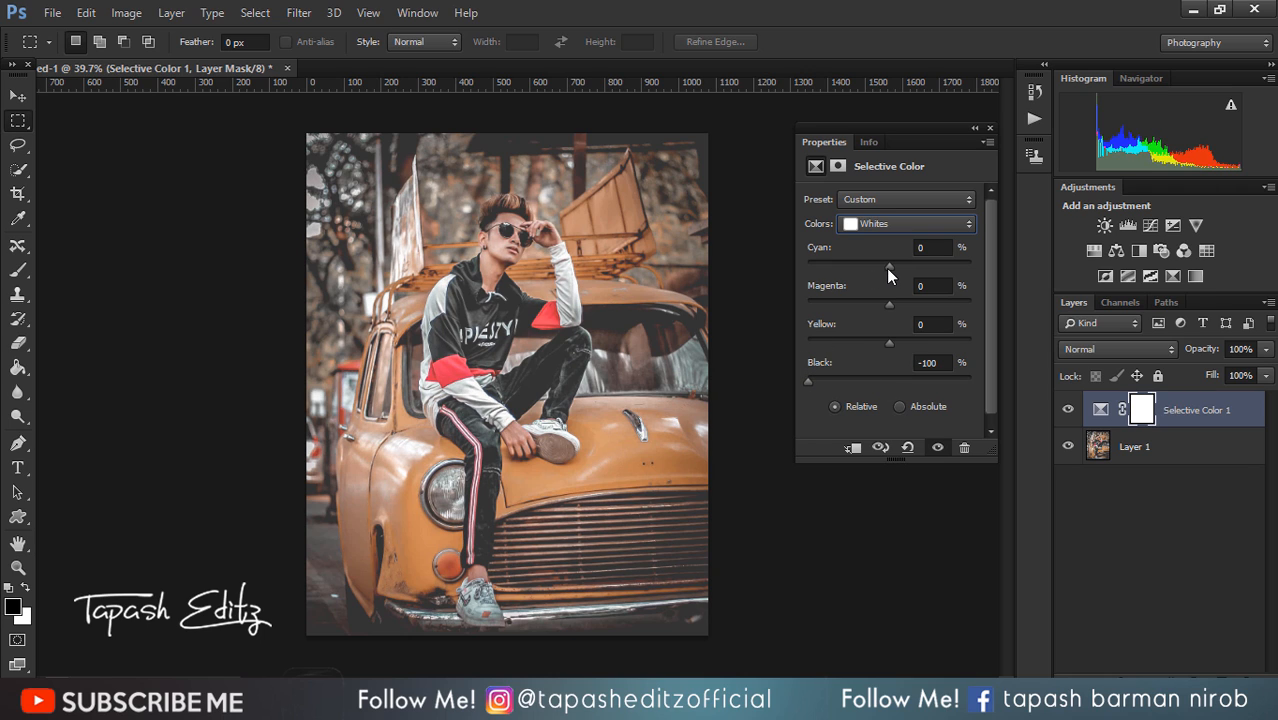
left_click_drag(886, 268, 818, 264)
left_click_drag(951, 263, 801, 262)
left_click_drag(961, 264, 808, 257)
left_click(975, 128)
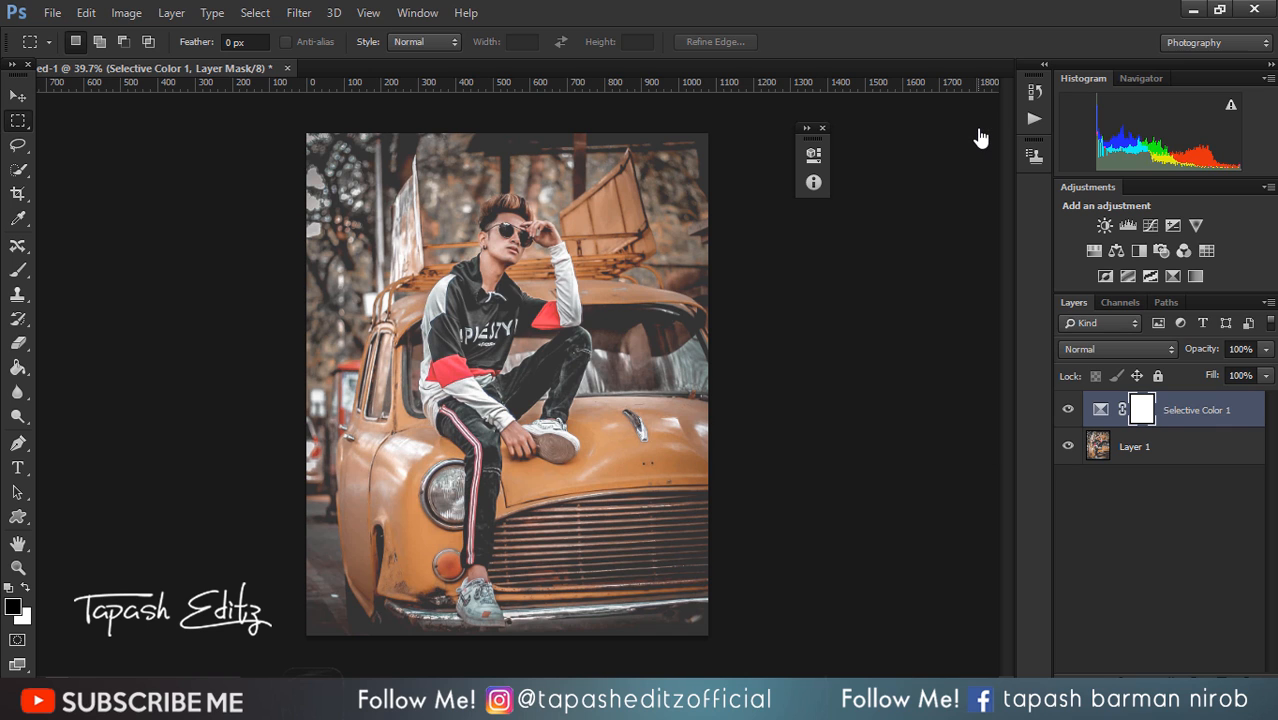
scroll(727, 422, "down", 1)
scroll(653, 422, "down", 2)
scroll(642, 419, "down", 2)
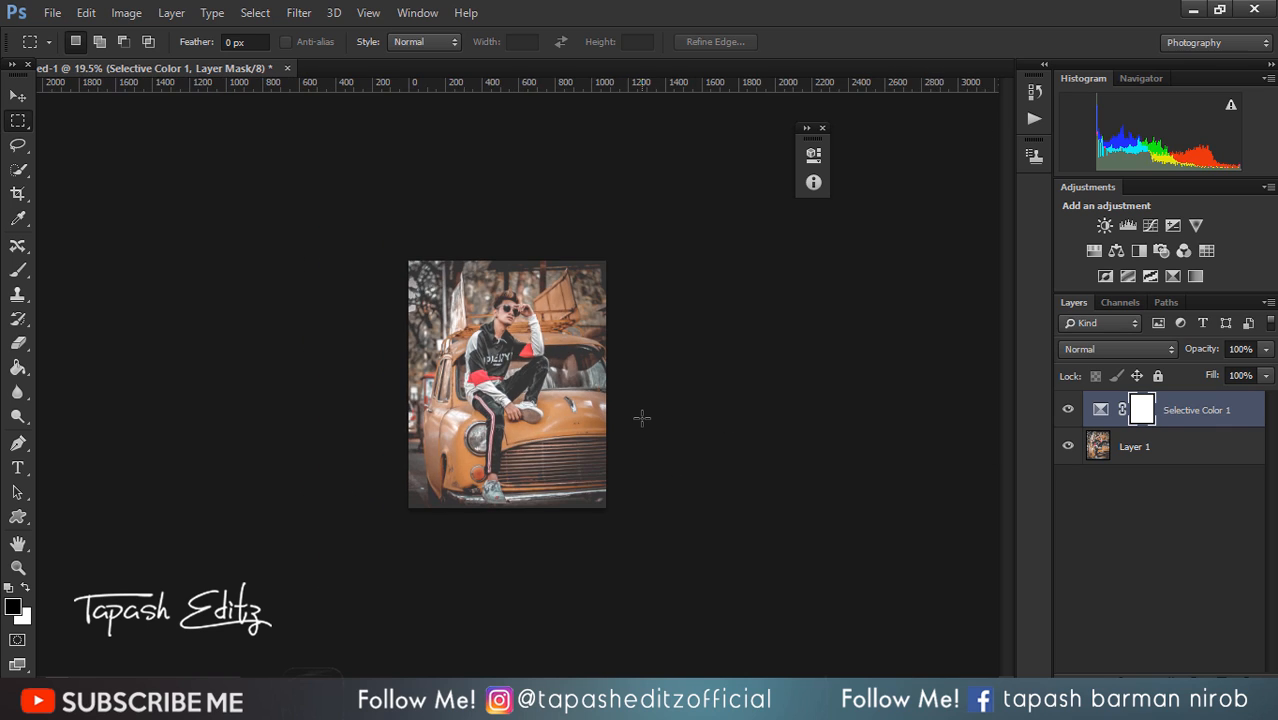
scroll(642, 419, "up", 3)
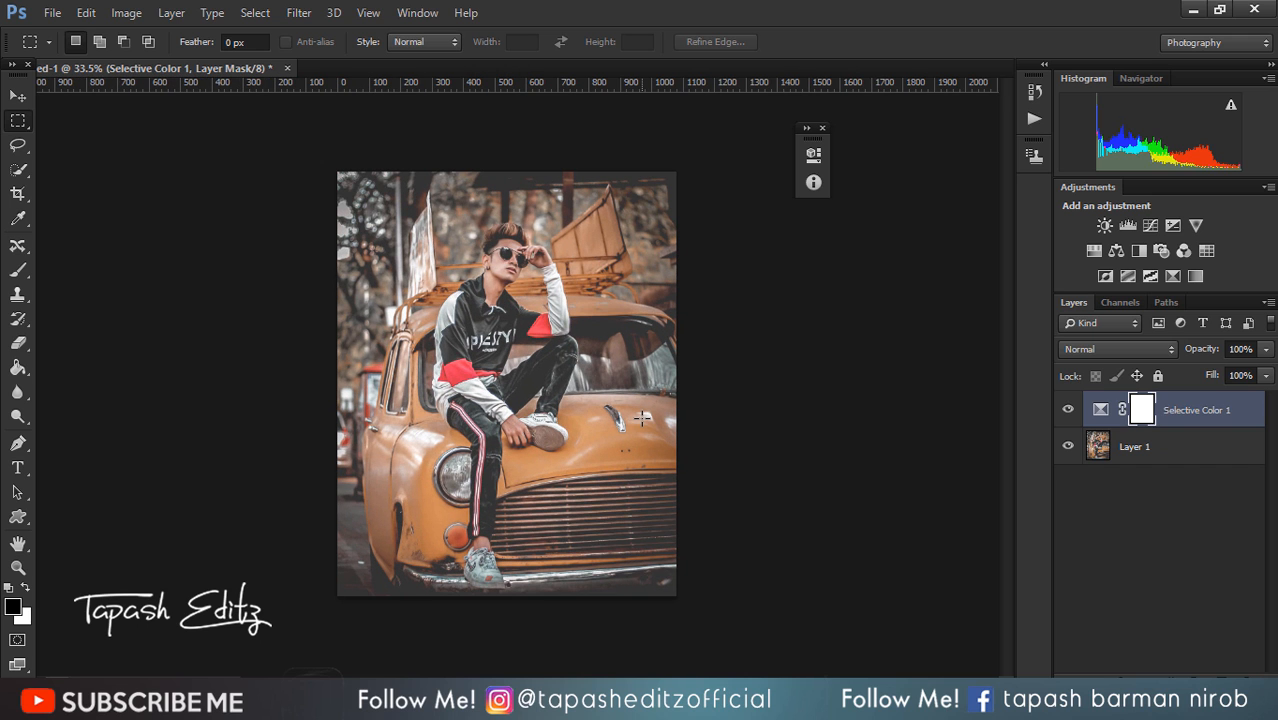
scroll(642, 419, "up", 2)
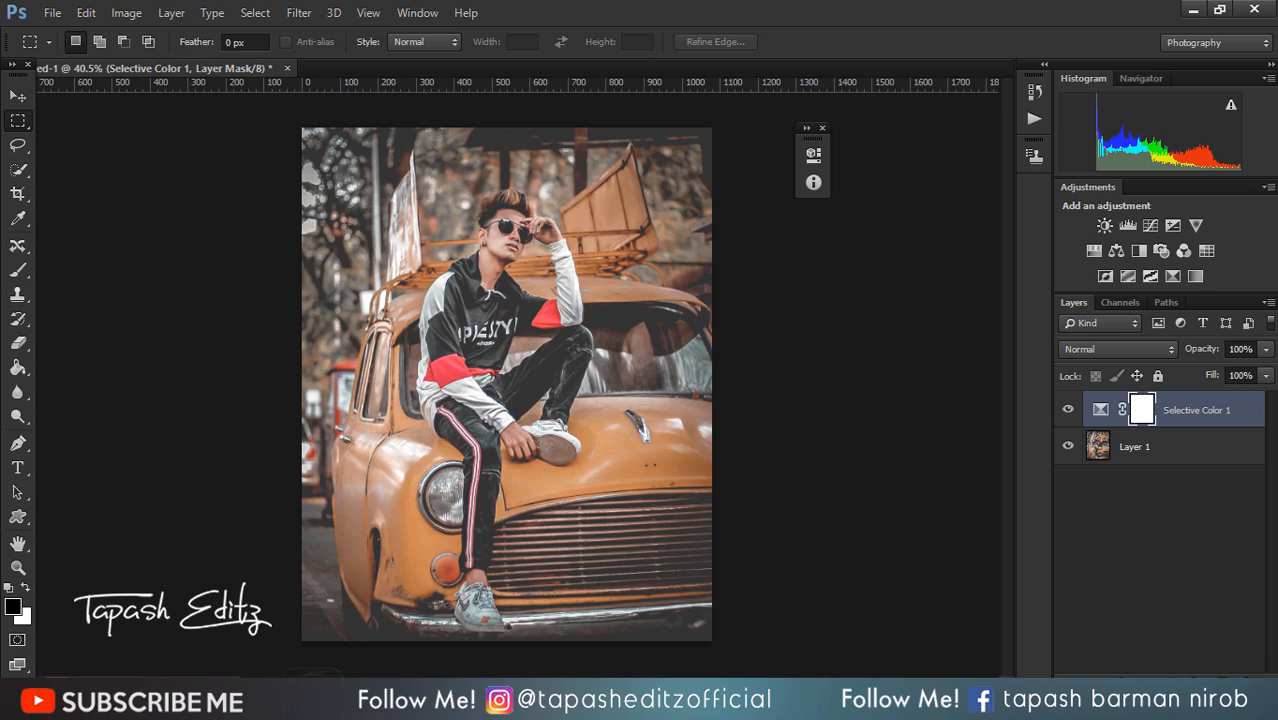
left_click(640, 704)
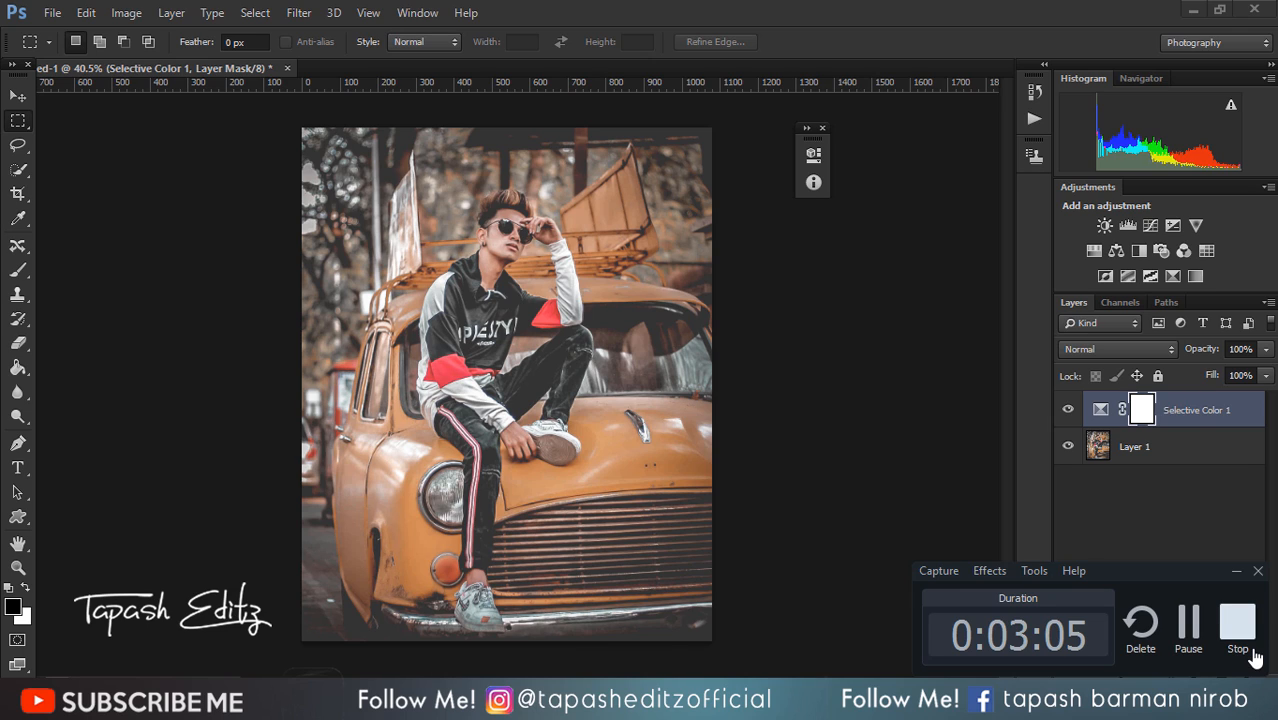